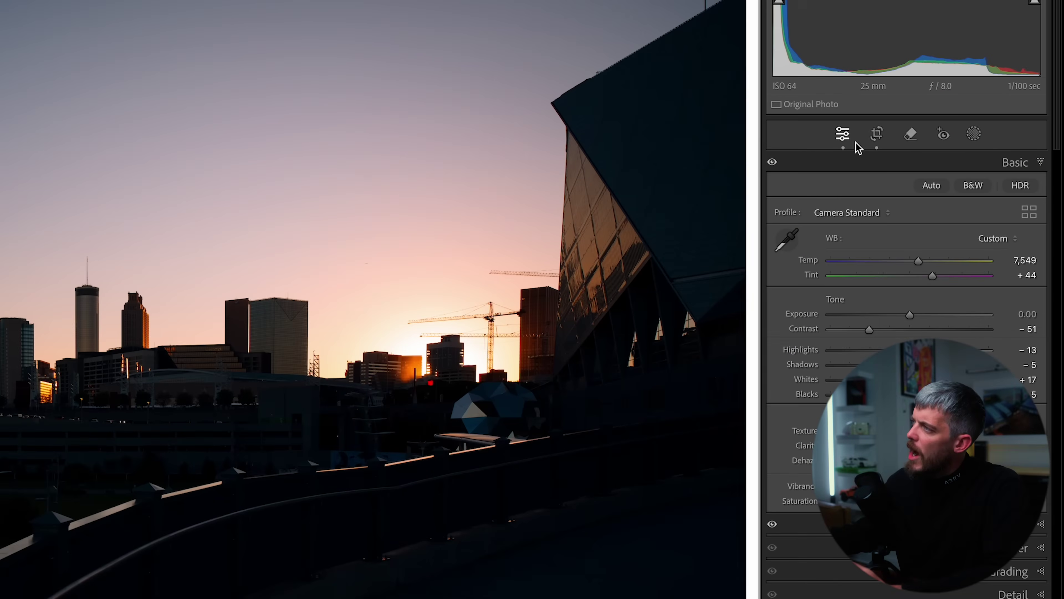
# - Open the crop on the skyline photo and cycle through the composition guide overlays, including the triangles and golden spiral
pyautogui.click(875, 134)
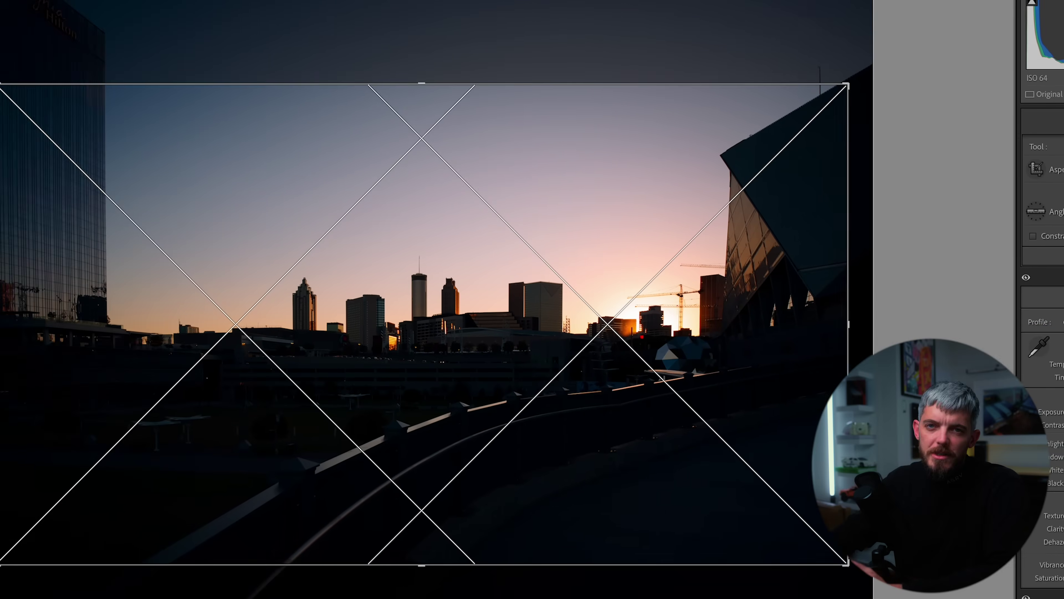
pyautogui.press('o')
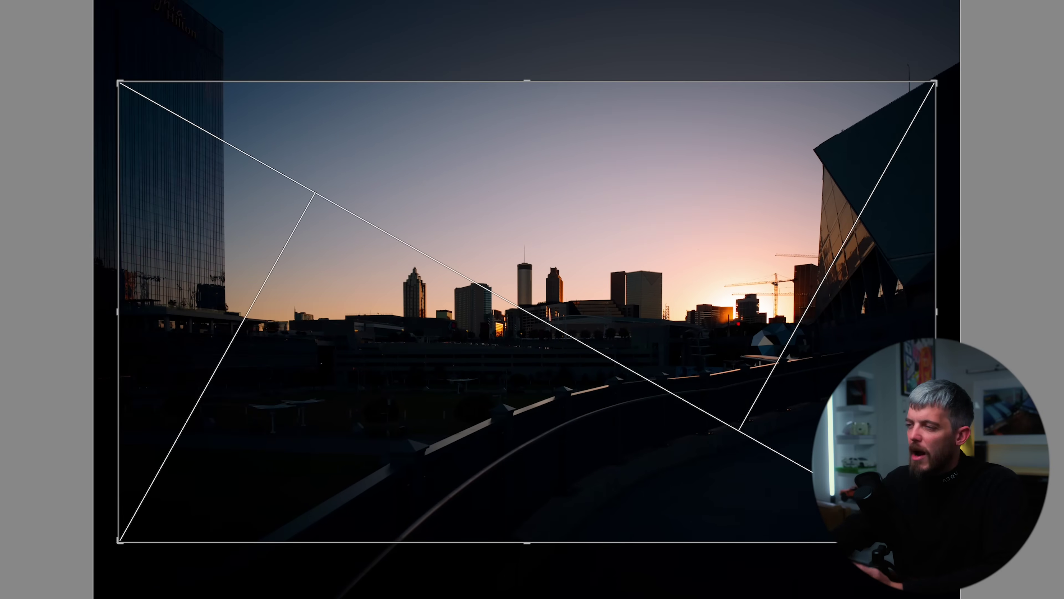
pyautogui.press('o')
pyautogui.press('o')
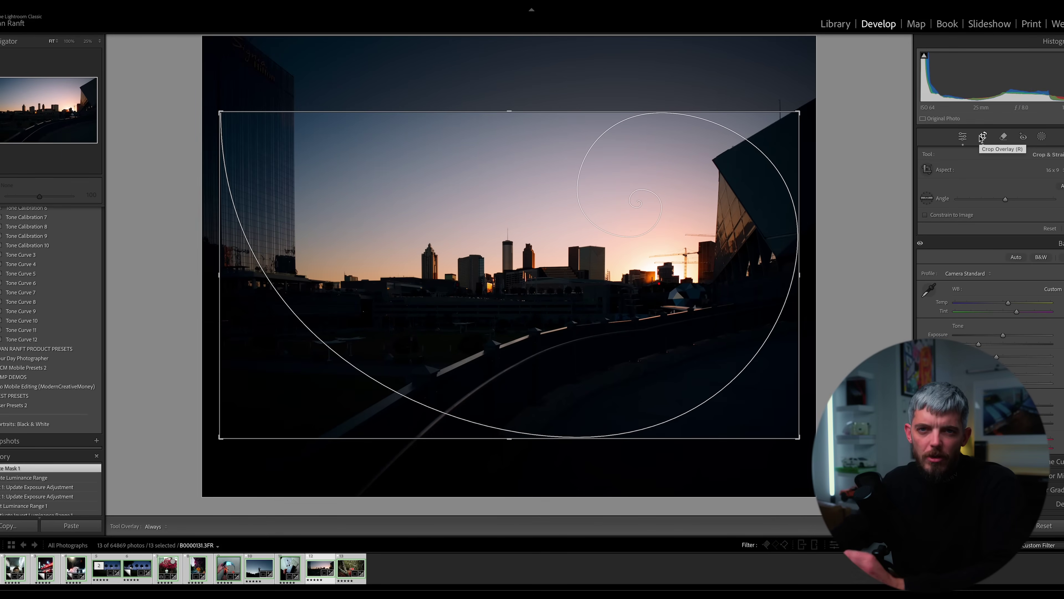
pyautogui.press('o')
pyautogui.press('o')
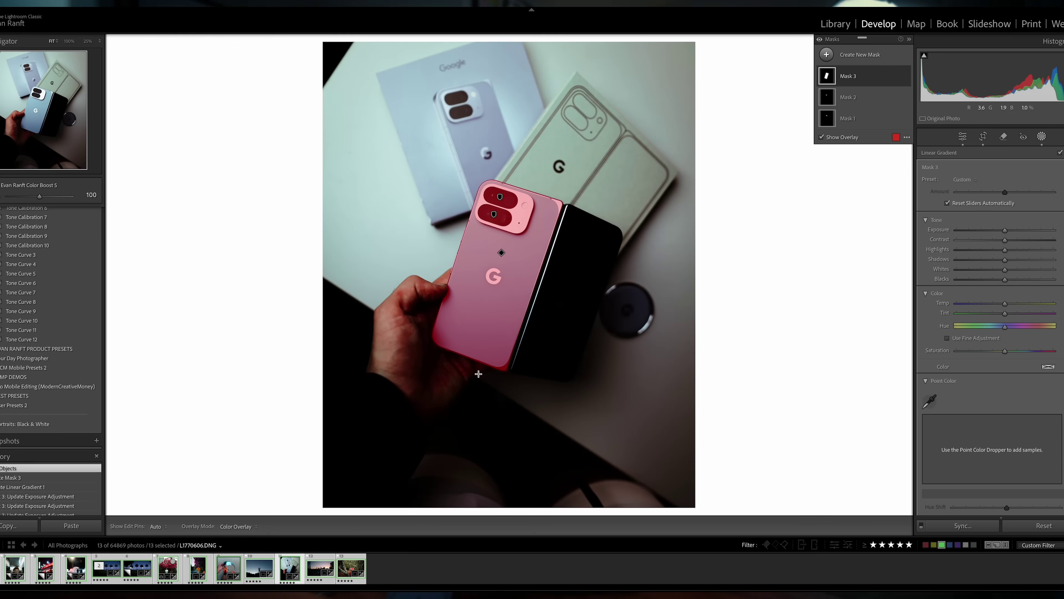
# - Draw an intersecting linear gradient upward across the masked back of the phone from its lower edge
pyautogui.moveTo(479, 374); pyautogui.dragTo(488, 244)
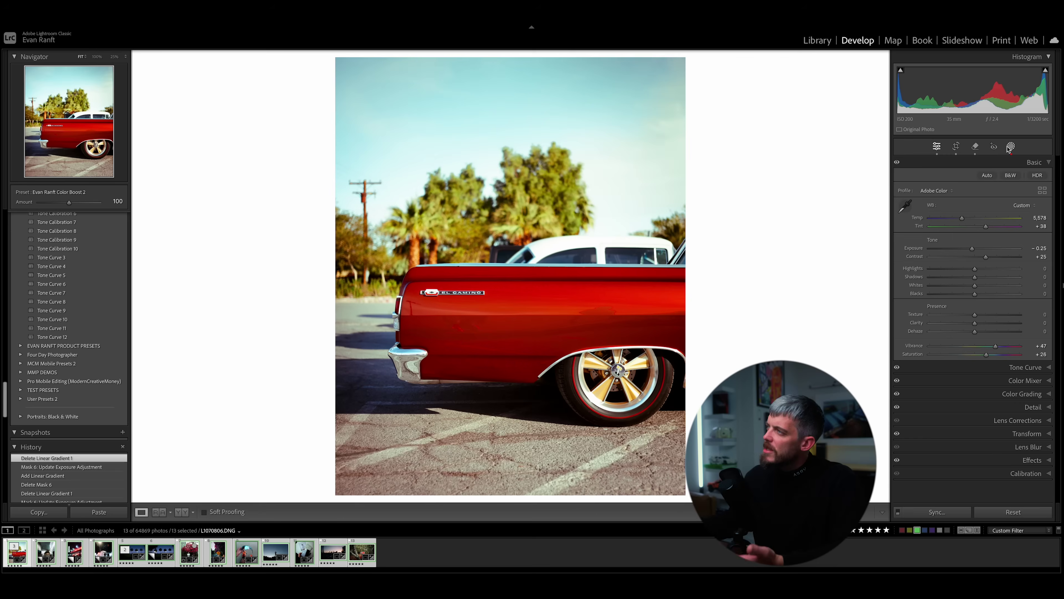
# - Add a linear gradient mask fading inward from the right edge of the red car photo and set its exposure to -1.30
pyautogui.click(1011, 147)
pyautogui.click(813, 72)
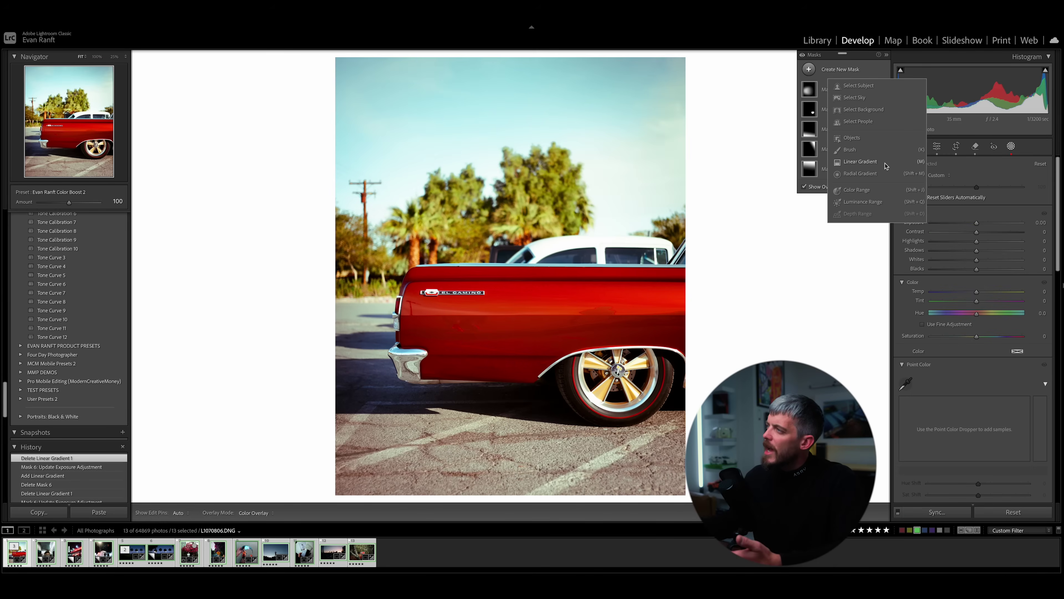
pyautogui.click(854, 165)
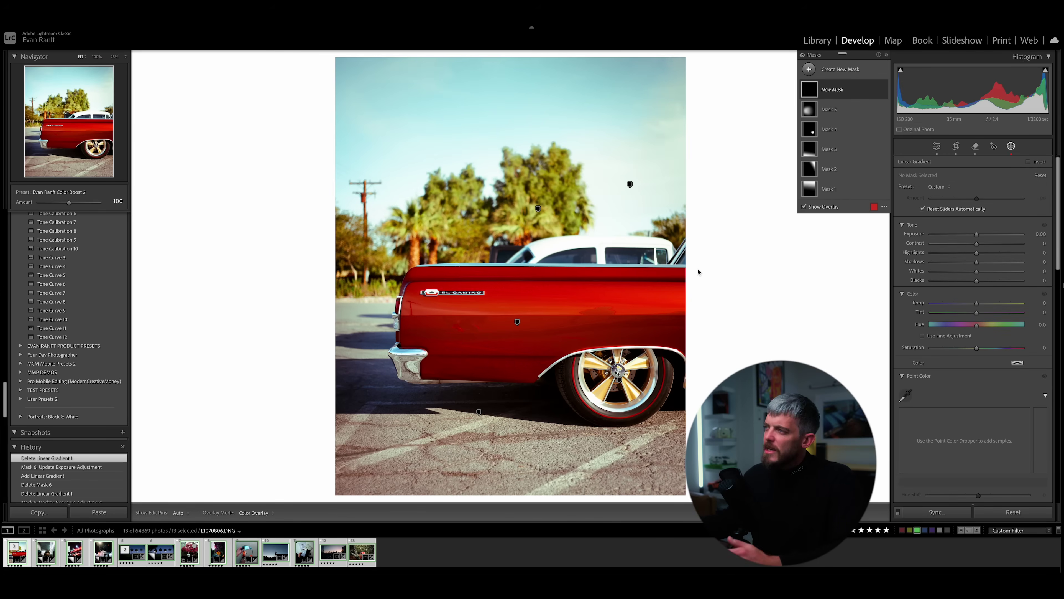
pyautogui.moveTo(688, 266); pyautogui.dragTo(478, 259)
pyautogui.moveTo(977, 236); pyautogui.dragTo(962, 236)
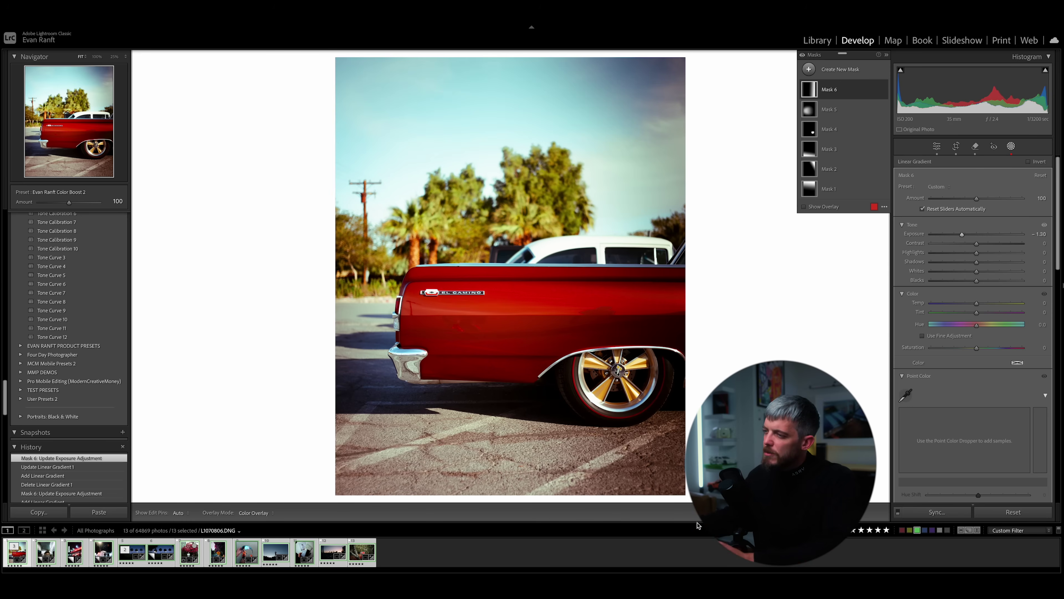
# - Delete the linear gradient mask from the red car photo
pyautogui.moveTo(586, 261)
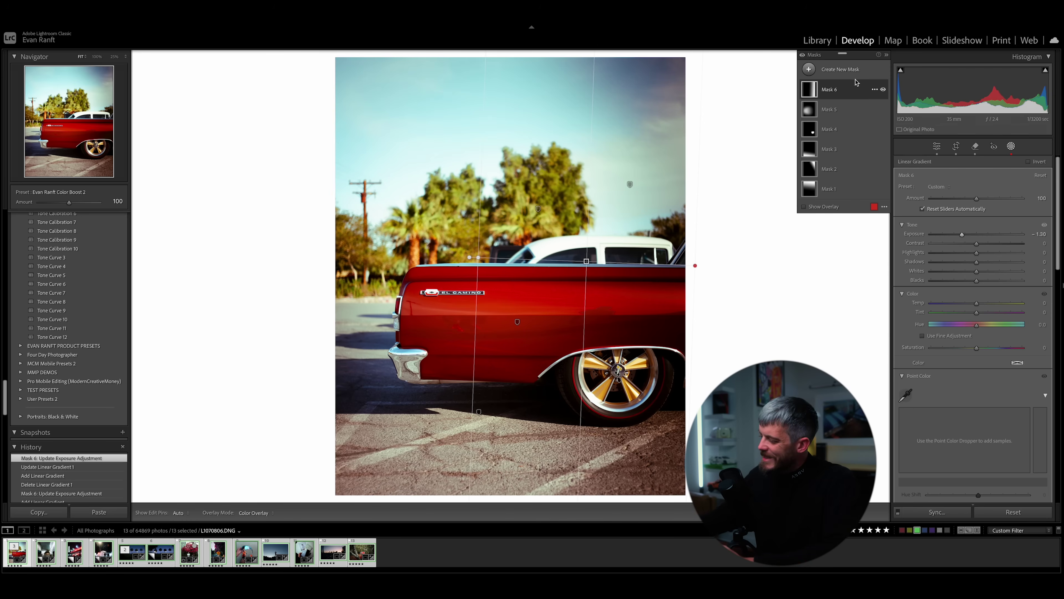
pyautogui.press('Delete')
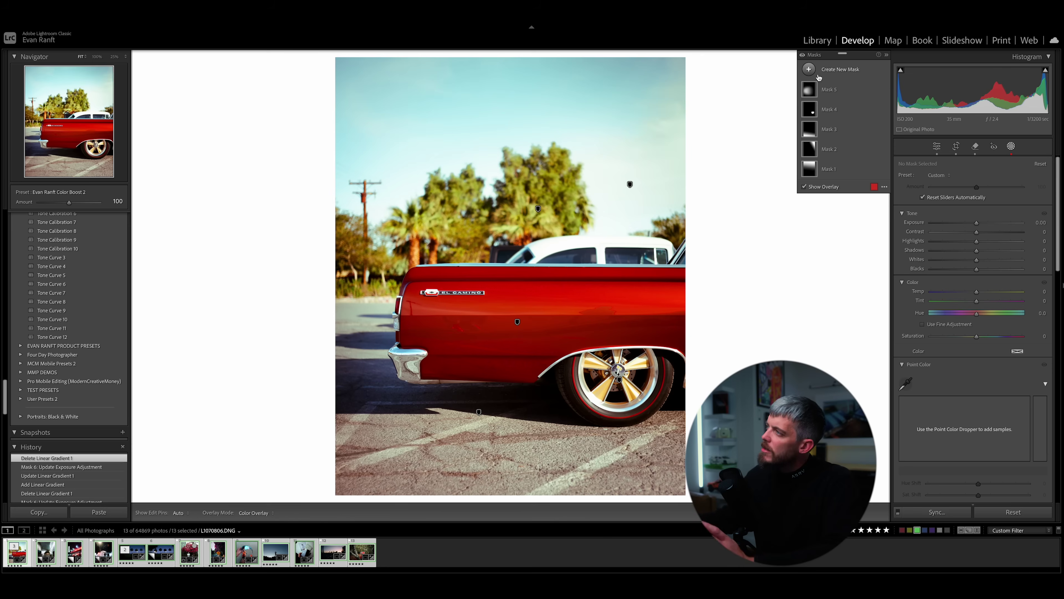
# - Create an object selection mask by brushing over the car's red body
pyautogui.click(811, 71)
pyautogui.click(847, 143)
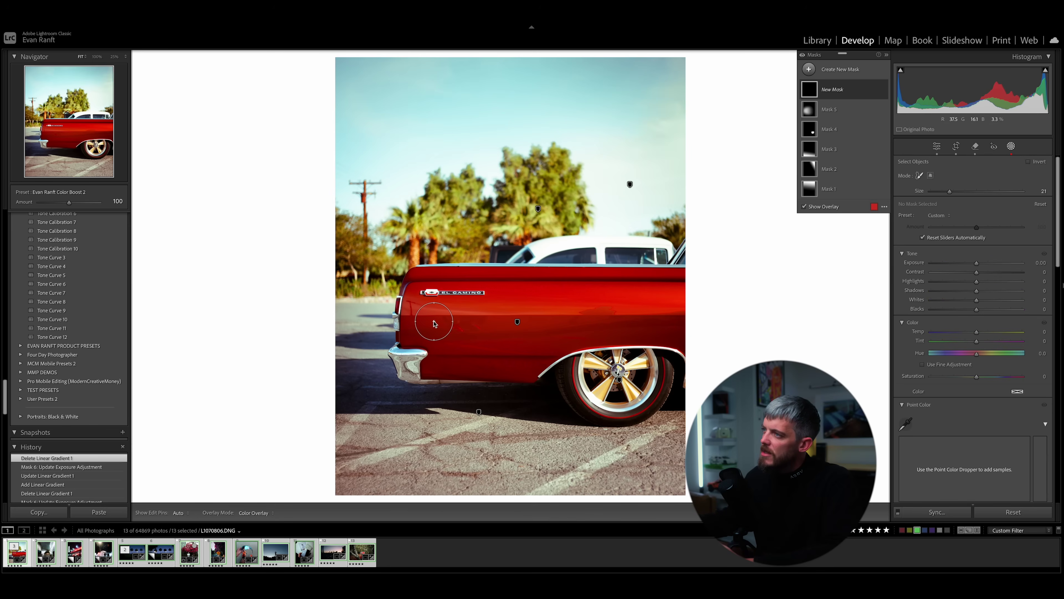
pyautogui.moveTo(416, 292)
pyautogui.mouseDown()
pyautogui.moveTo(670, 299)
pyautogui.moveTo(682, 327)
pyautogui.moveTo(607, 329)
pyautogui.moveTo(488, 371)
pyautogui.moveTo(420, 351)
pyautogui.moveTo(423, 307)
pyautogui.moveTo(461, 331)
pyautogui.moveTo(604, 322)
pyautogui.mouseUp()
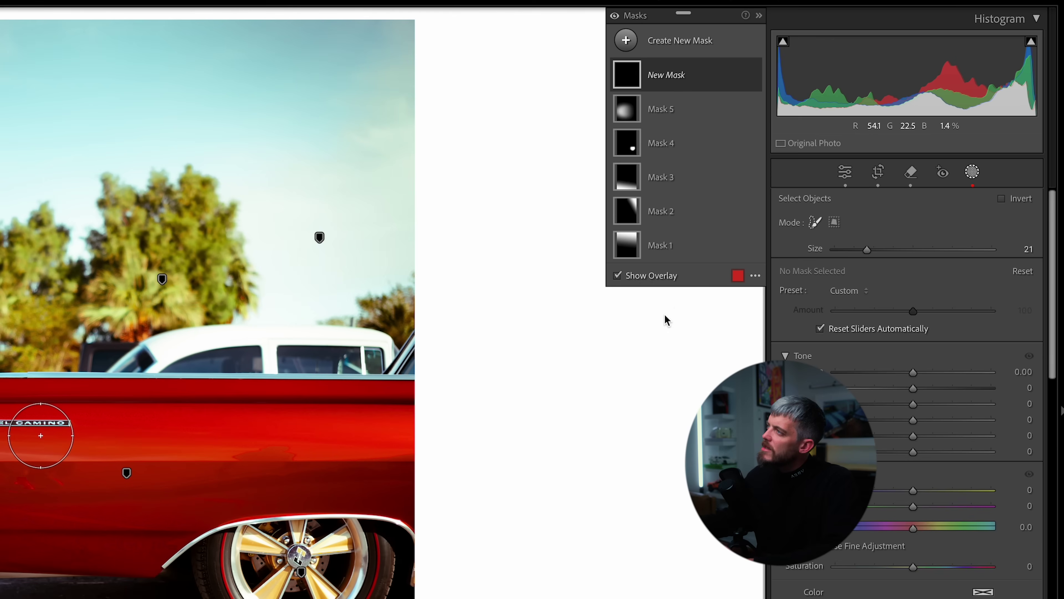
# - Intersect the car body mask with a linear gradient from the photo's right edge and set its exposure to about -1.35
pyautogui.click(737, 76)
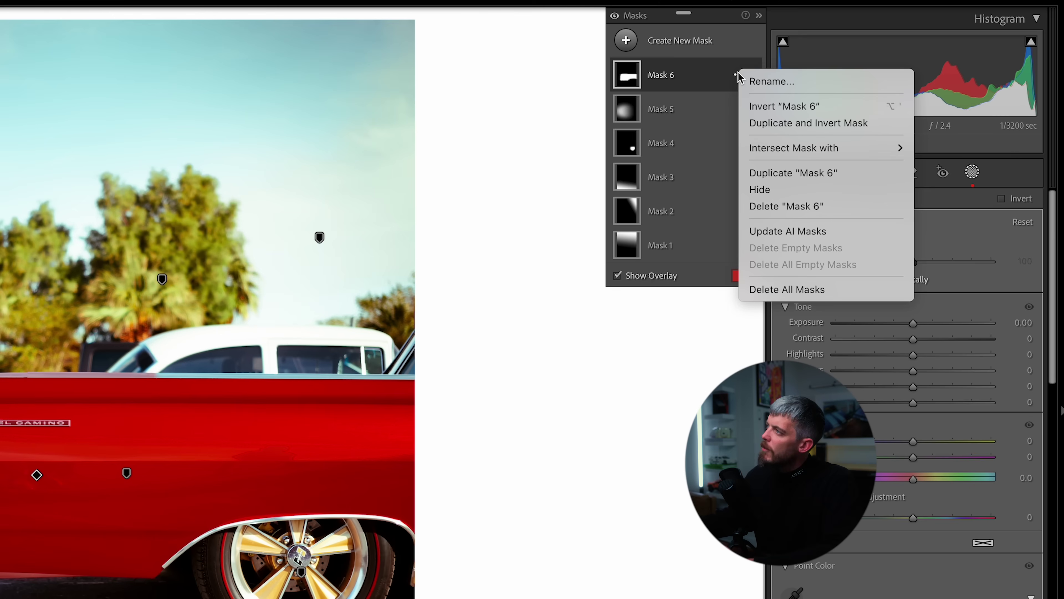
pyautogui.moveTo(817, 148)
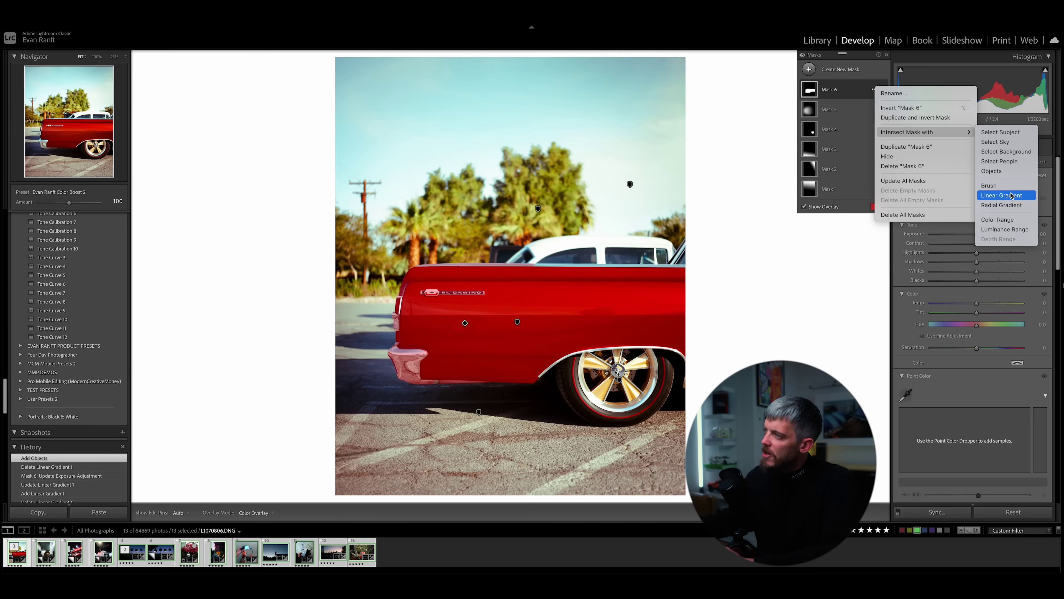
pyautogui.click(1010, 195)
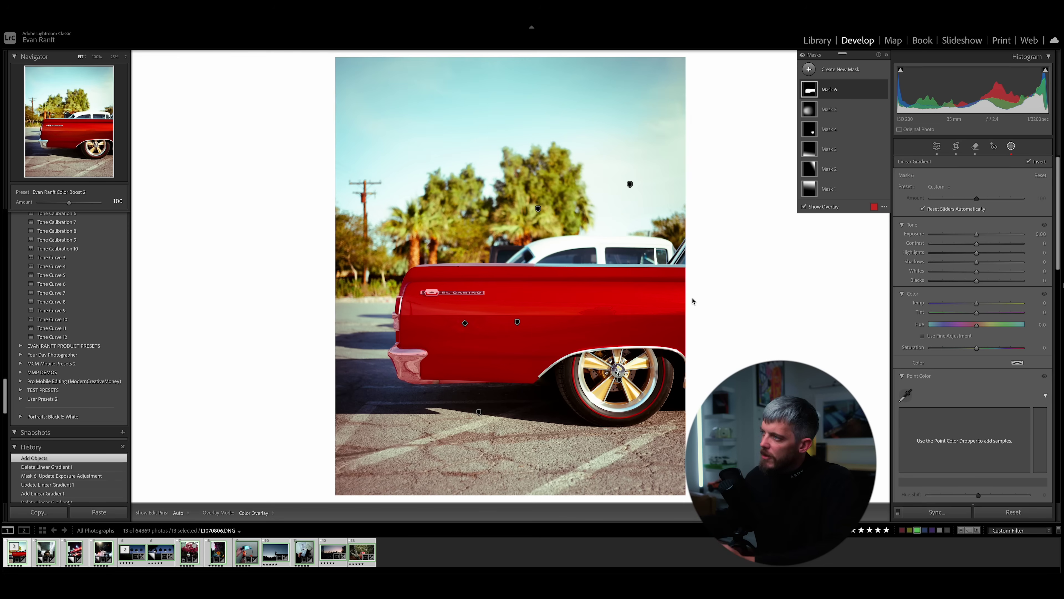
pyautogui.moveTo(698, 303); pyautogui.dragTo(461, 301)
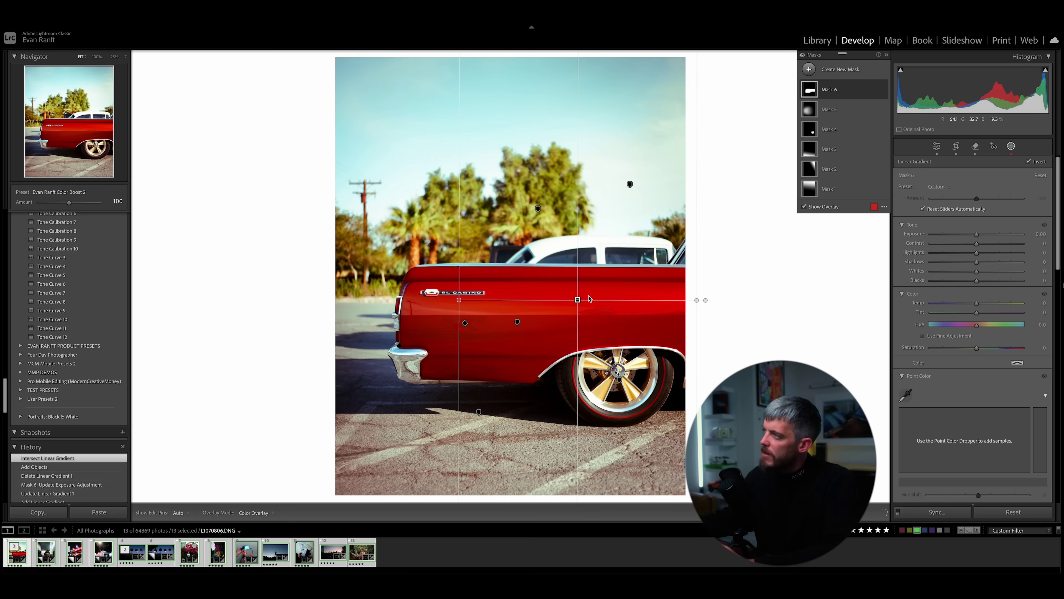
pyautogui.moveTo(978, 235); pyautogui.dragTo(962, 234)
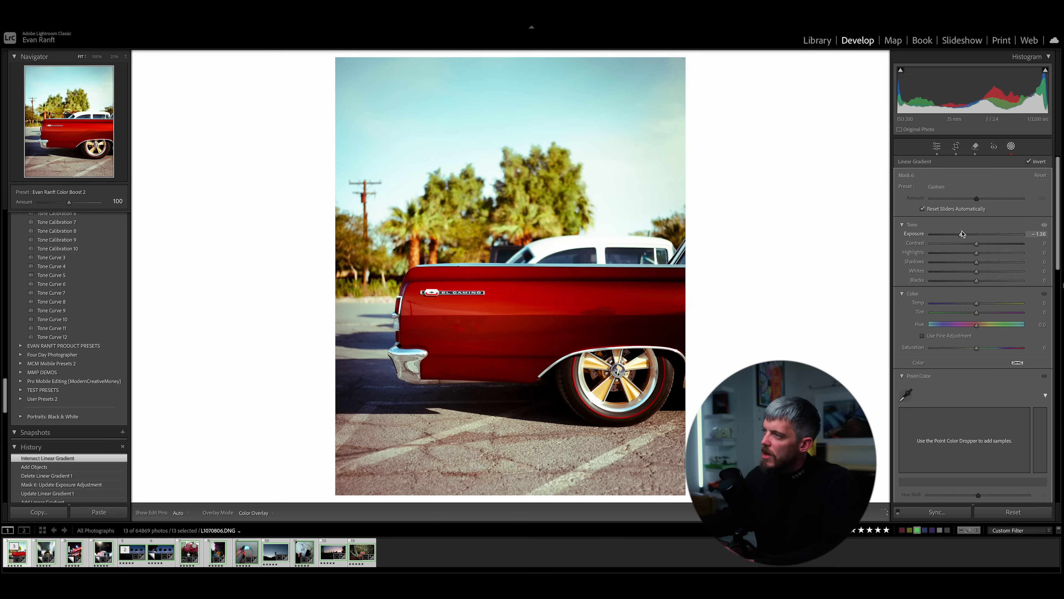
pyautogui.moveTo(961, 234); pyautogui.dragTo(961, 234)
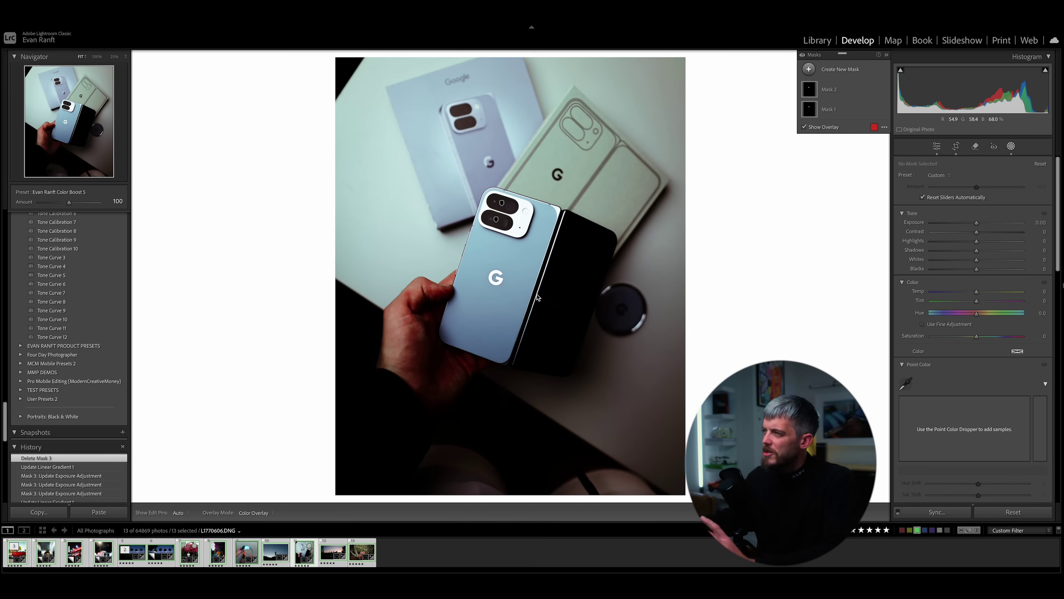
# - Create an object selection mask covering the blue back of the handheld phone
pyautogui.click(1011, 147)
pyautogui.click(1010, 147)
pyautogui.click(808, 70)
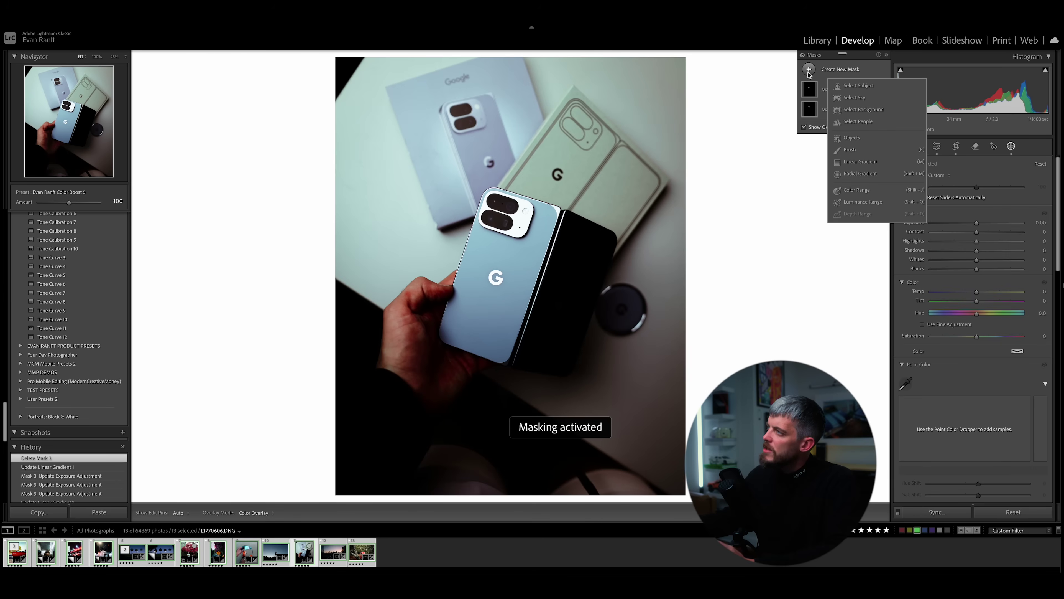
pyautogui.click(849, 138)
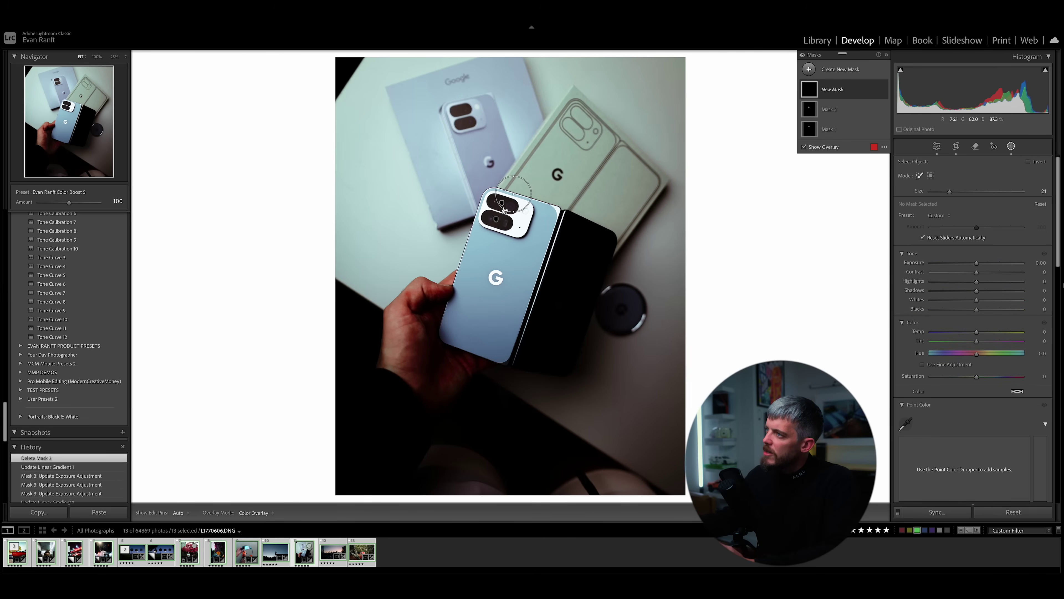
pyautogui.moveTo(518, 212)
pyautogui.mouseDown()
pyautogui.moveTo(542, 241)
pyautogui.moveTo(498, 342)
pyautogui.moveTo(478, 348)
pyautogui.moveTo(449, 333)
pyautogui.moveTo(485, 227)
pyautogui.moveTo(515, 246)
pyautogui.moveTo(476, 287)
pyautogui.moveTo(472, 325)
pyautogui.moveTo(506, 276)
pyautogui.mouseUp()
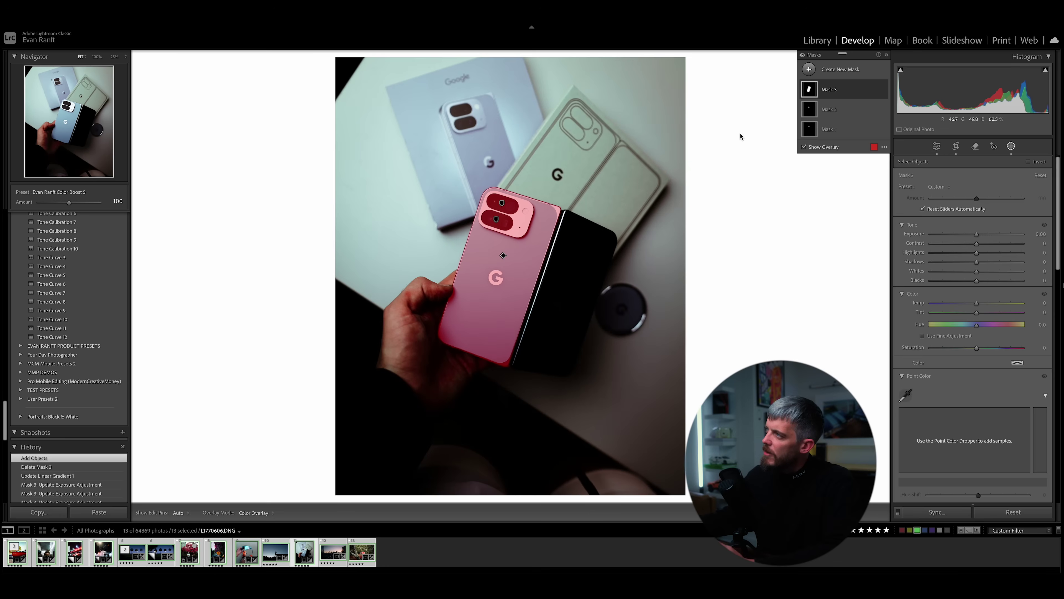
# - Intersect the phone mask with a linear gradient rising from the phone's lower edge and set its exposure to -0.52
pyautogui.click(875, 89)
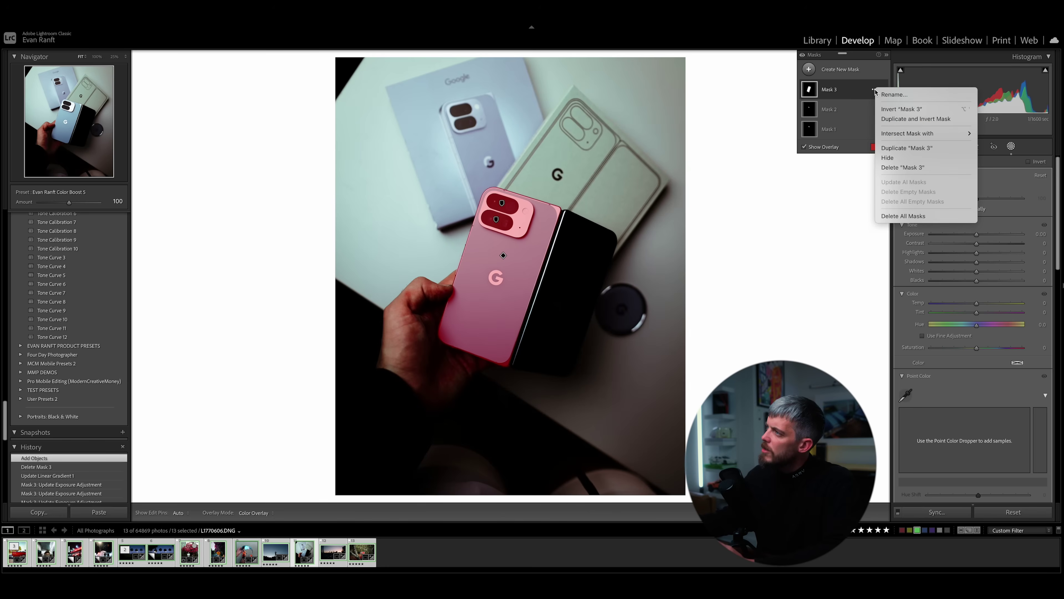
pyautogui.moveTo(897, 134)
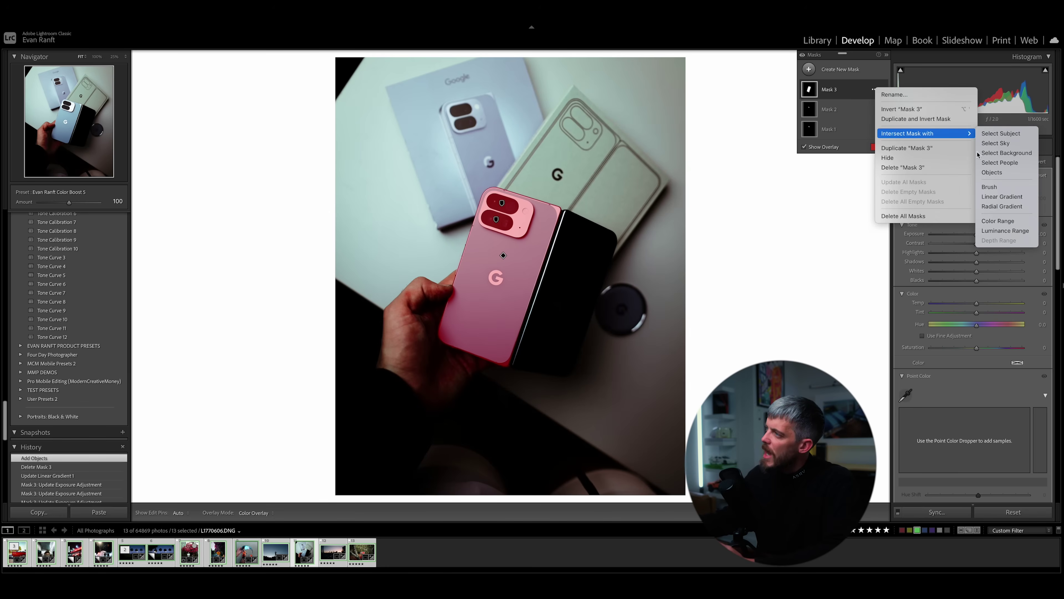
pyautogui.click(1001, 197)
pyautogui.moveTo(487, 362); pyautogui.dragTo(492, 229)
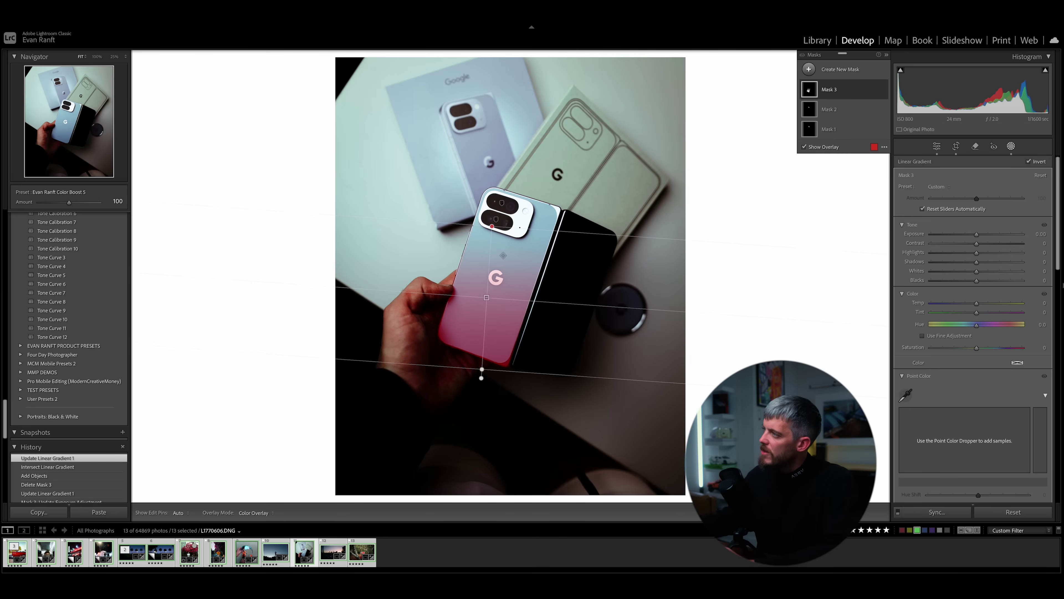
pyautogui.moveTo(976, 236); pyautogui.dragTo(971, 236)
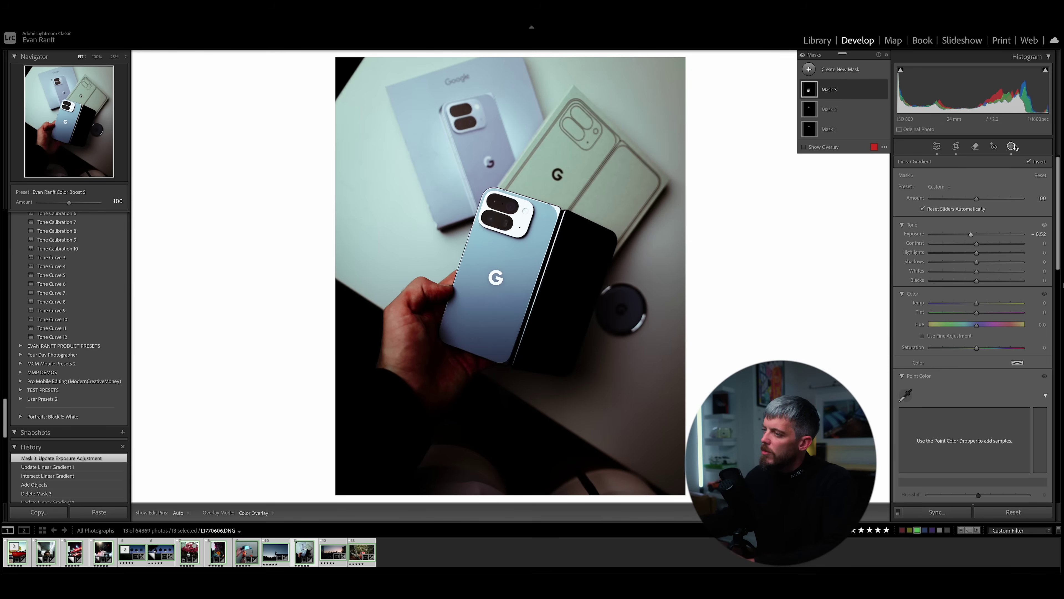
# - Open the forest photo with the red shed and create an object selection mask of the shed
pyautogui.press('d')
pyautogui.click(368, 550)
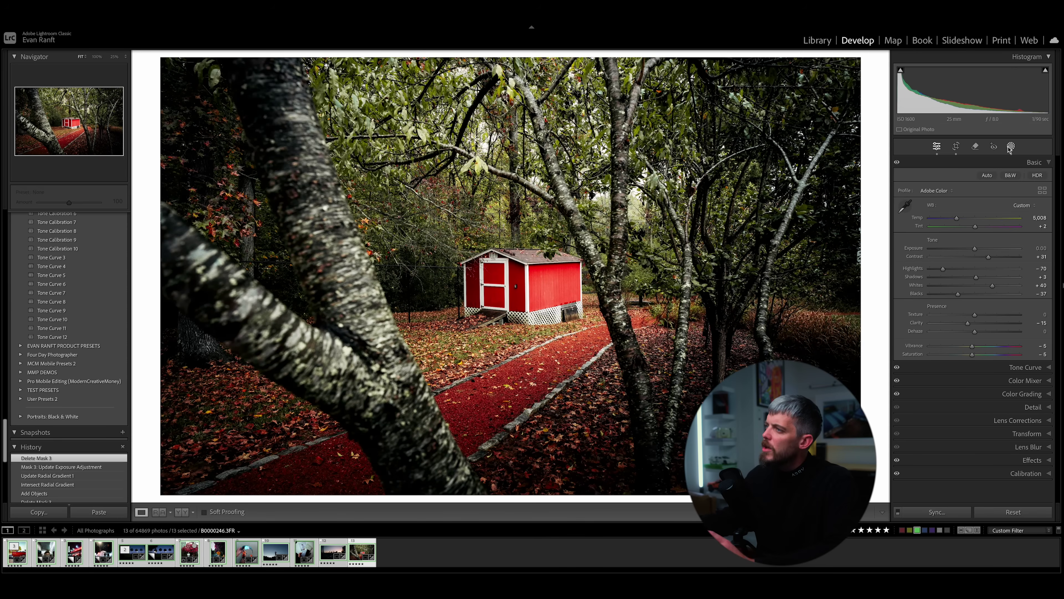
pyautogui.hotkey('shift', 'w')
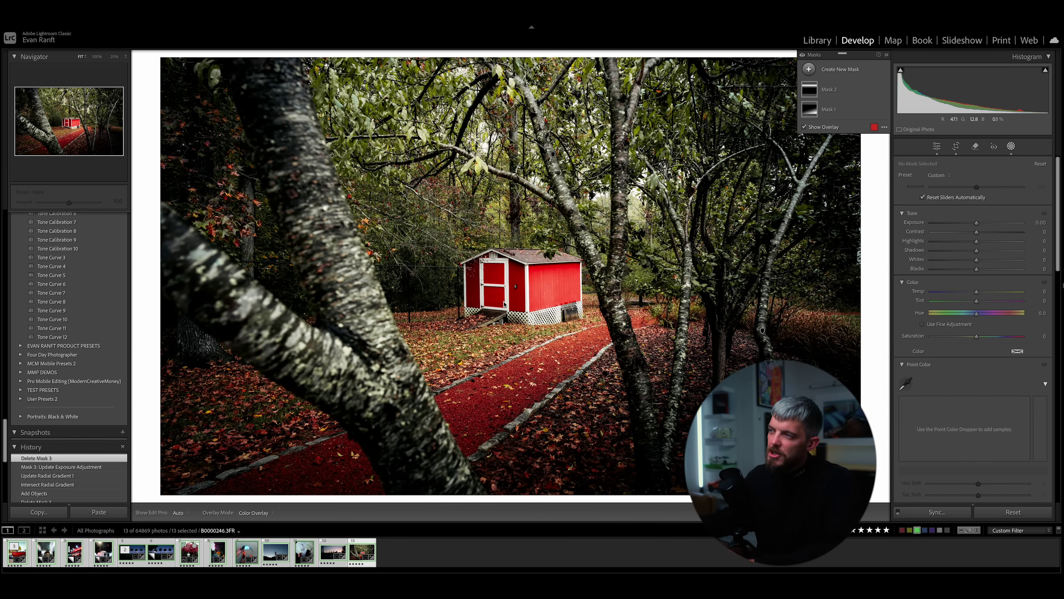
pyautogui.click(809, 71)
pyautogui.click(854, 138)
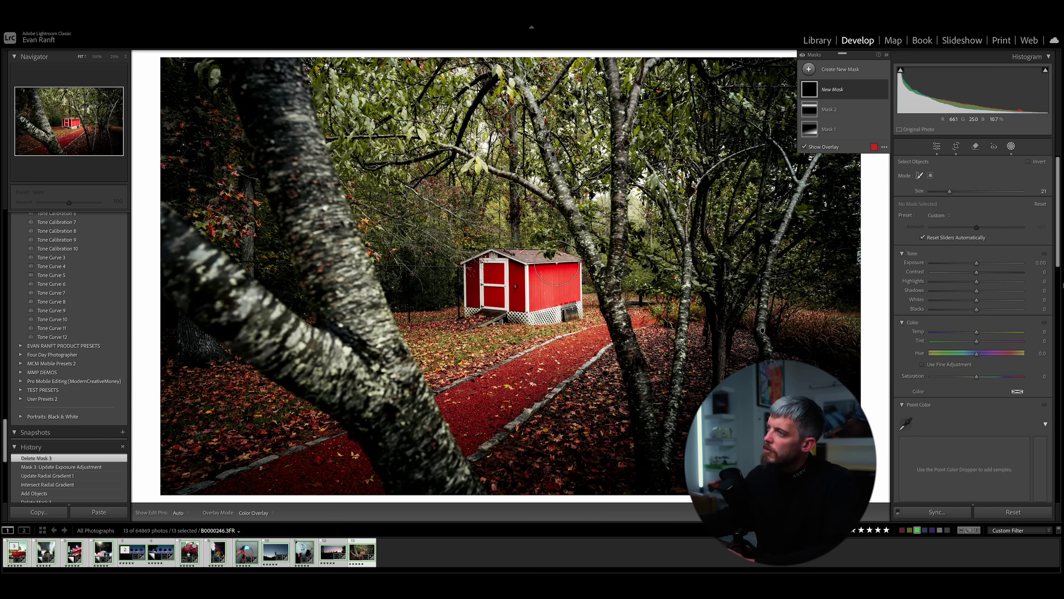
pyautogui.moveTo(492, 278)
pyautogui.mouseDown()
pyautogui.moveTo(482, 289)
pyautogui.moveTo(540, 295)
pyautogui.moveTo(555, 284)
pyautogui.moveTo(514, 281)
pyautogui.mouseUp()
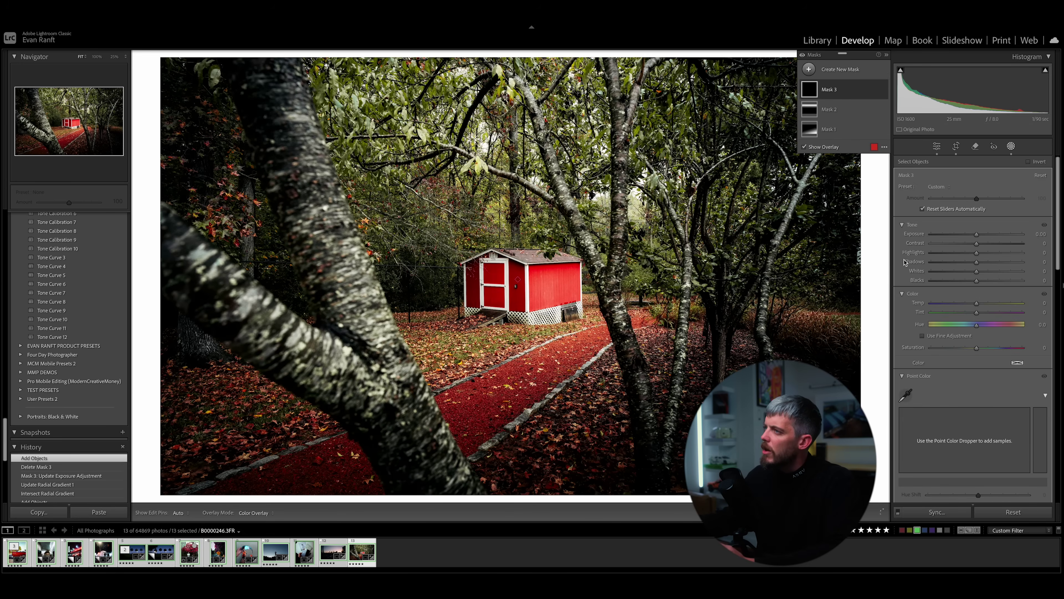
# - Intersect the shed mask with a radial gradient centred just beyond the shed's upper-left corner
pyautogui.click(875, 90)
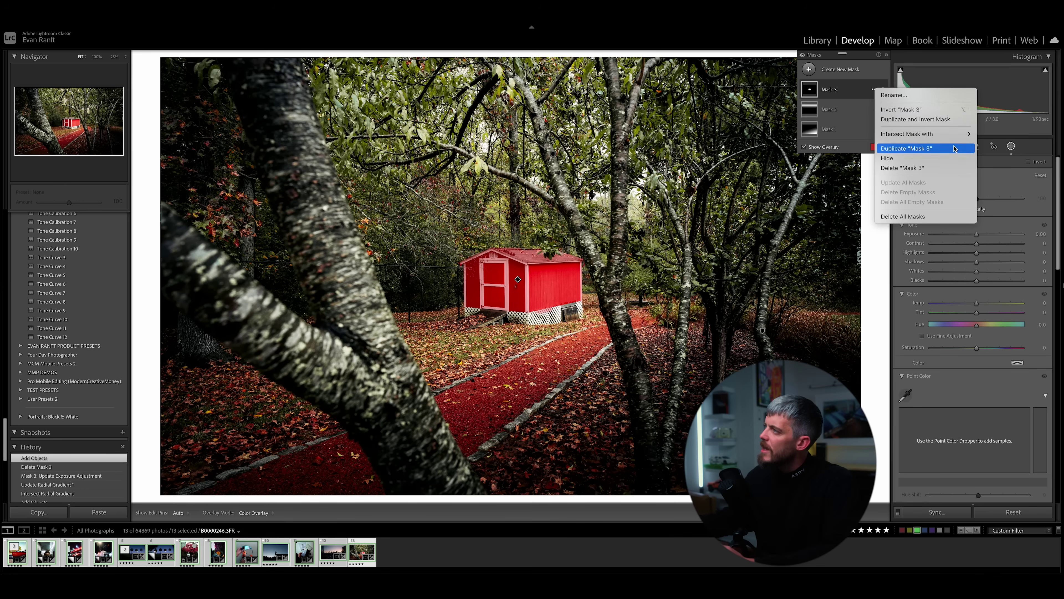
pyautogui.moveTo(964, 134)
pyautogui.click(1012, 208)
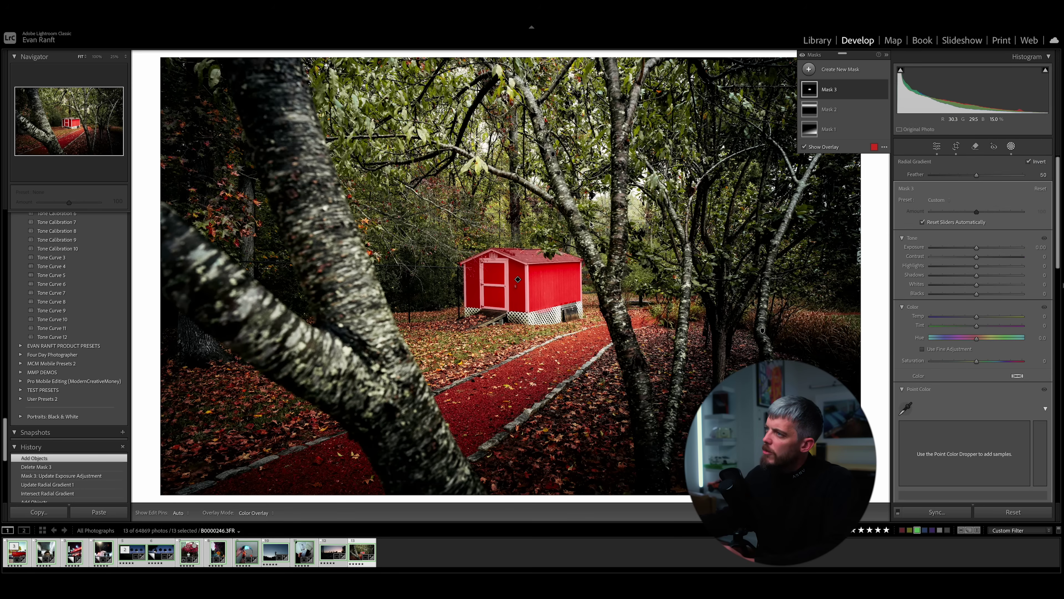
pyautogui.moveTo(440, 232); pyautogui.dragTo(544, 314)
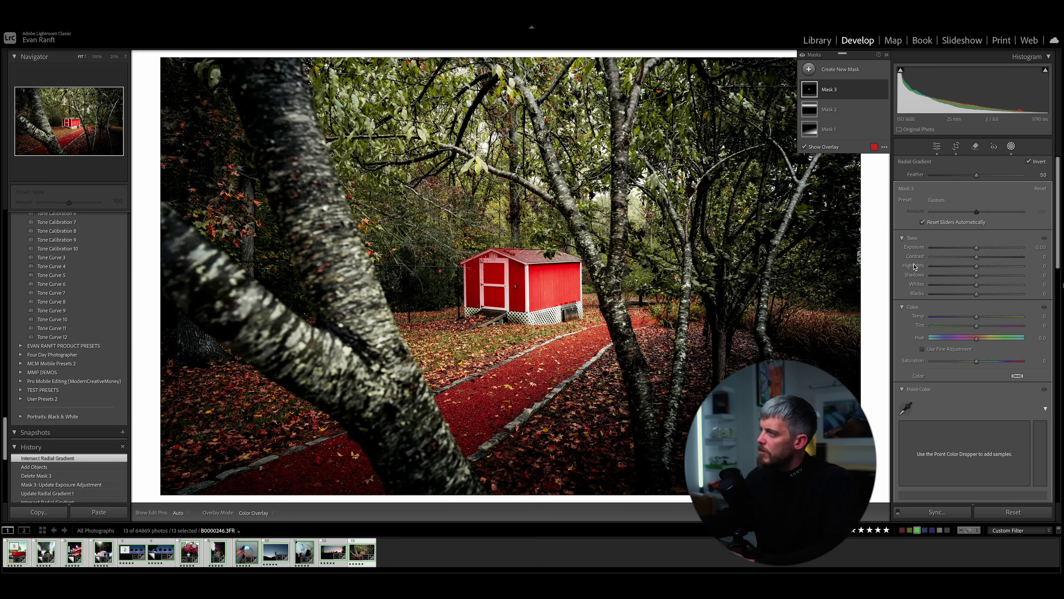
# - Adjust the exposure of the shed mask and shift its radial gradient slightly lower beside the shed
pyautogui.moveTo(977, 251); pyautogui.dragTo(984, 250)
pyautogui.moveTo(984, 250); pyautogui.dragTo(974, 250)
pyautogui.moveTo(439, 236); pyautogui.dragTo(435, 258)
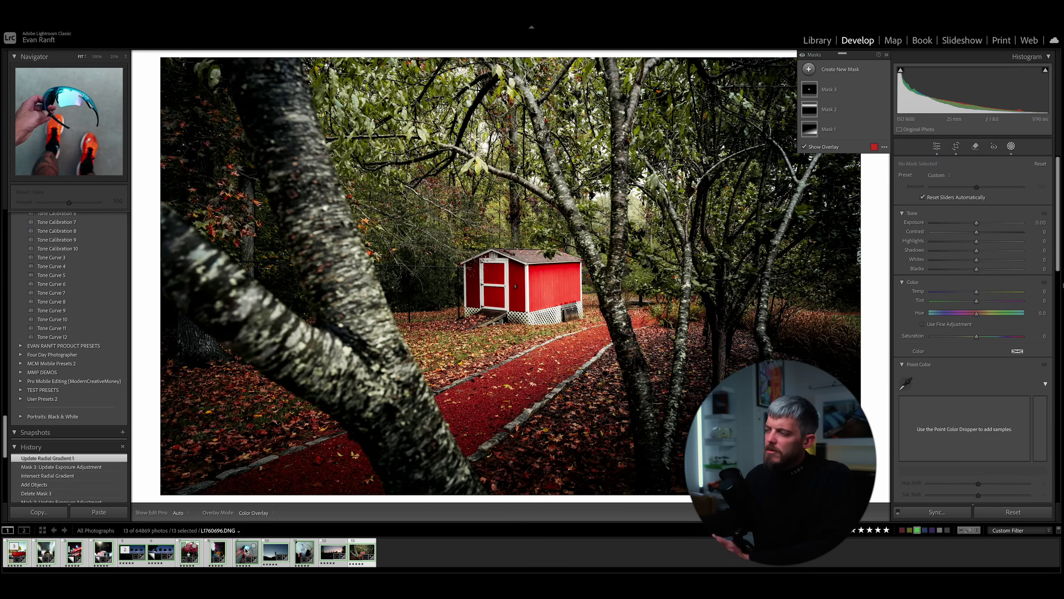
# - Open the sunglasses photo and create a linear gradient mask falling diagonally from its upper-left edge, with exposure -1.25
pyautogui.click(247, 552)
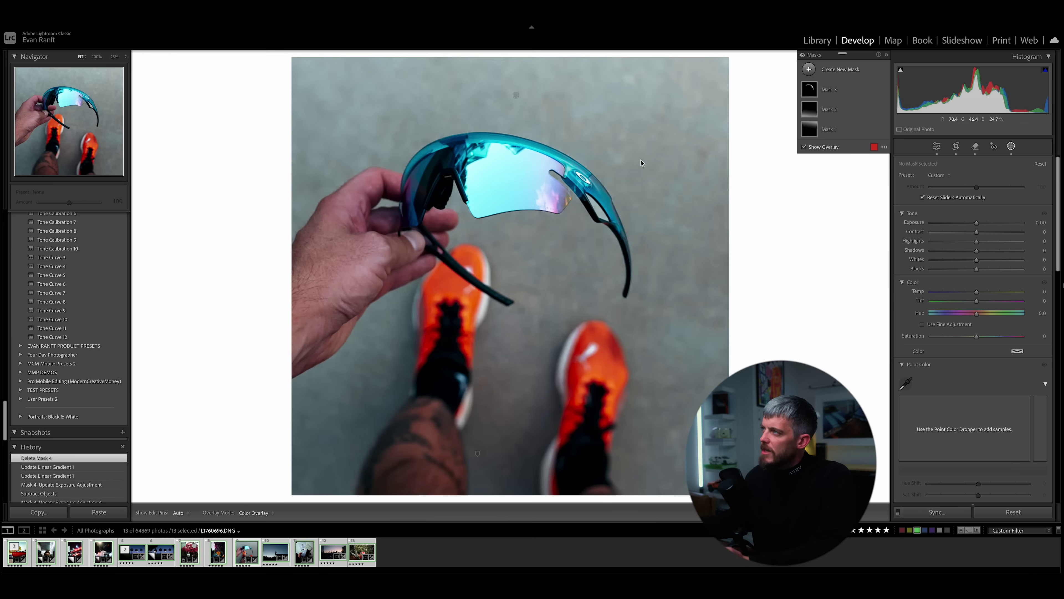
pyautogui.click(809, 71)
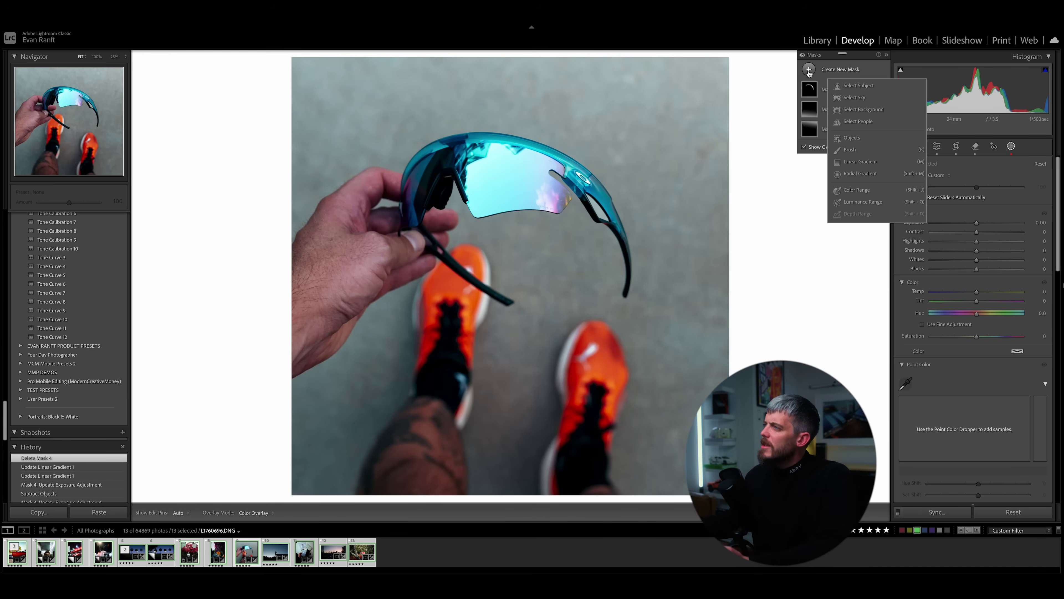
pyautogui.click(861, 165)
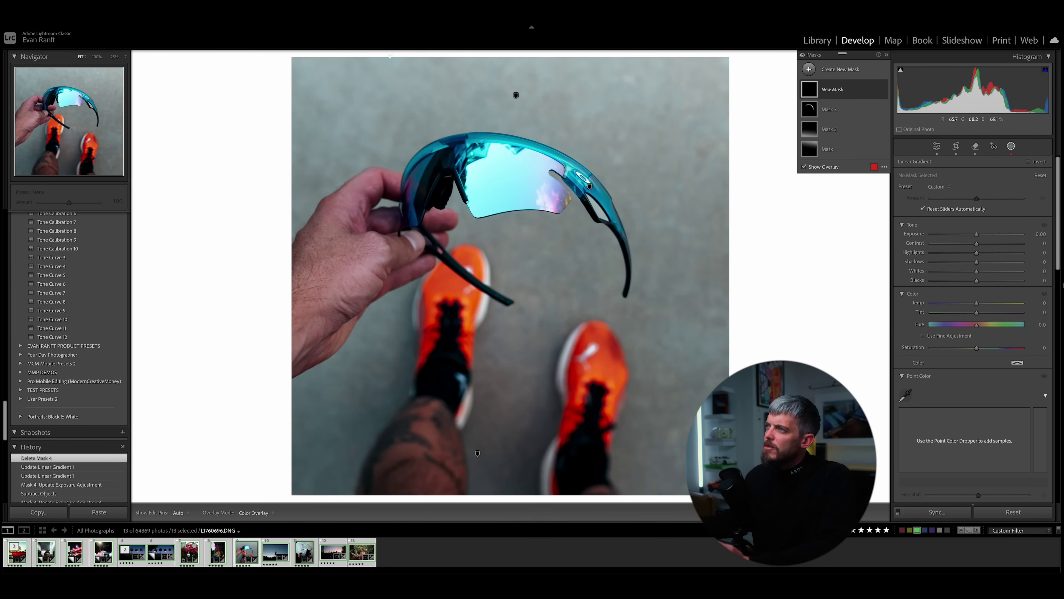
pyautogui.moveTo(397, 69); pyautogui.dragTo(534, 421)
pyautogui.moveTo(977, 234); pyautogui.dragTo(963, 236)
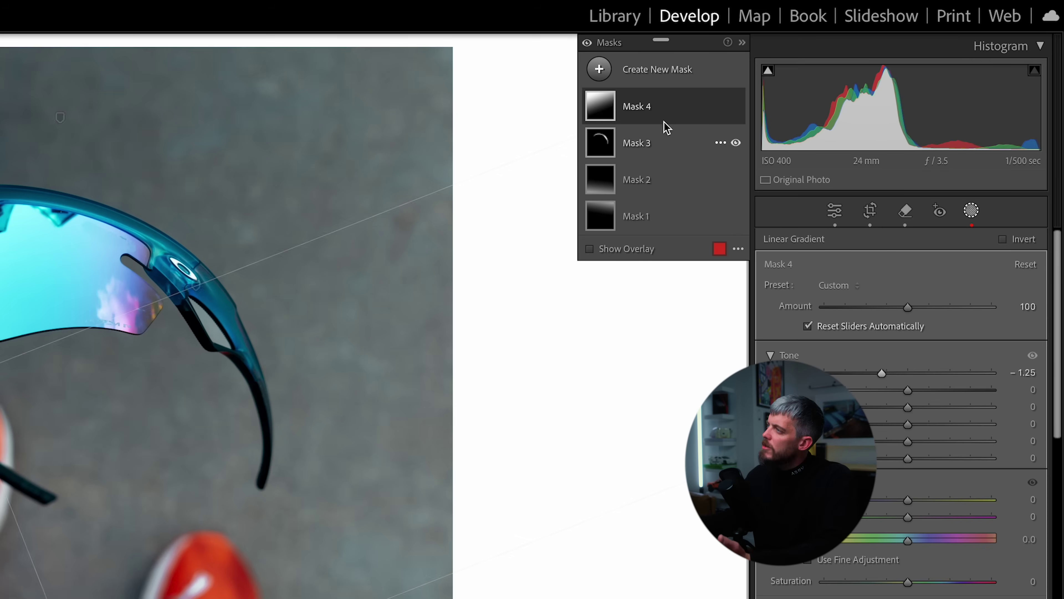
# - Subtract an object selection of the sunglasses from the new linear gradient mask and readjust the mask's exposure
pyautogui.click(842, 94)
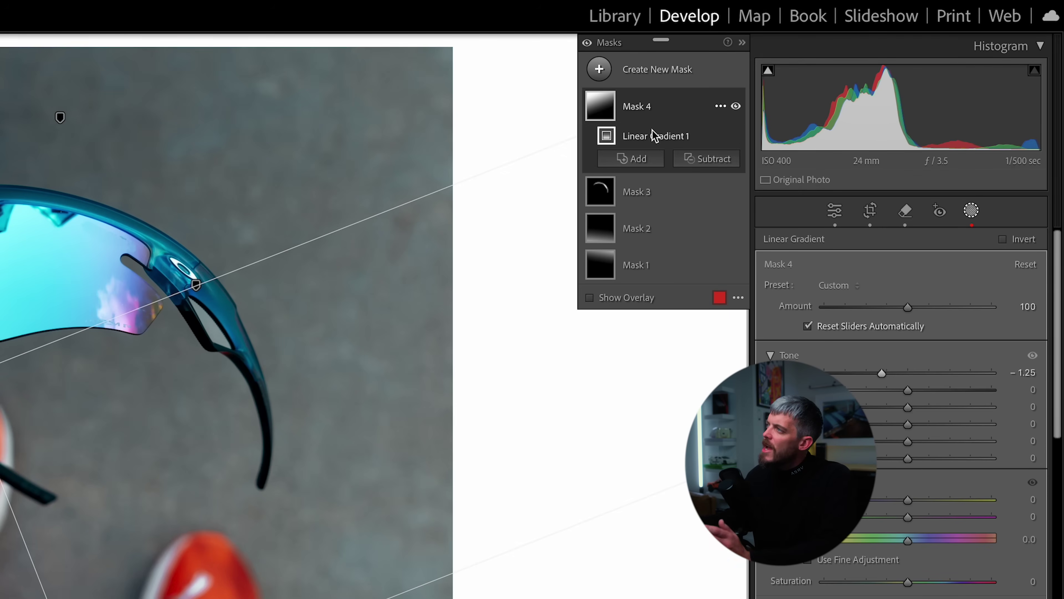
pyautogui.click(699, 163)
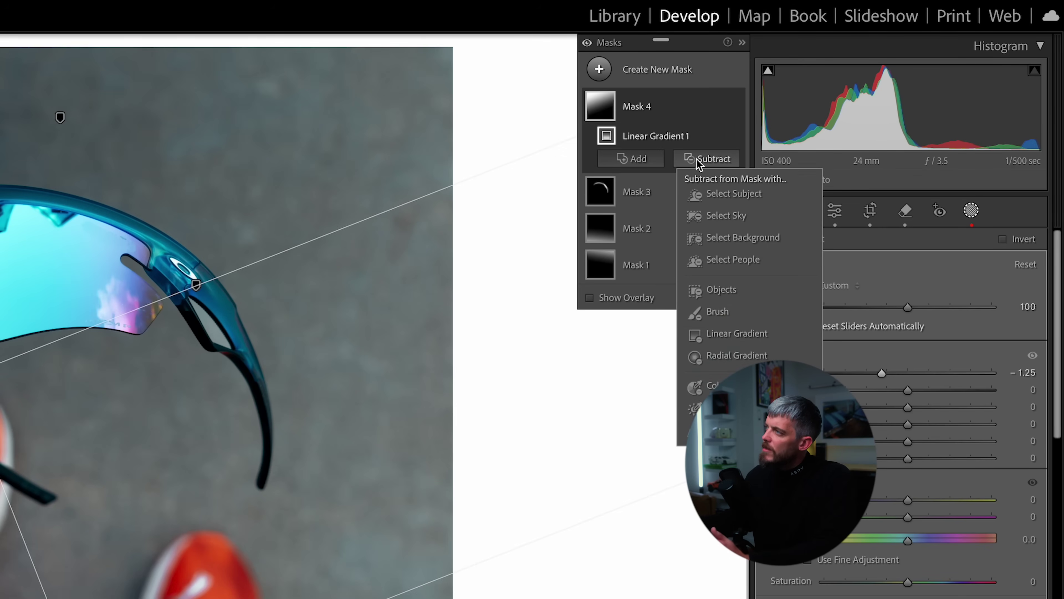
pyautogui.click(725, 289)
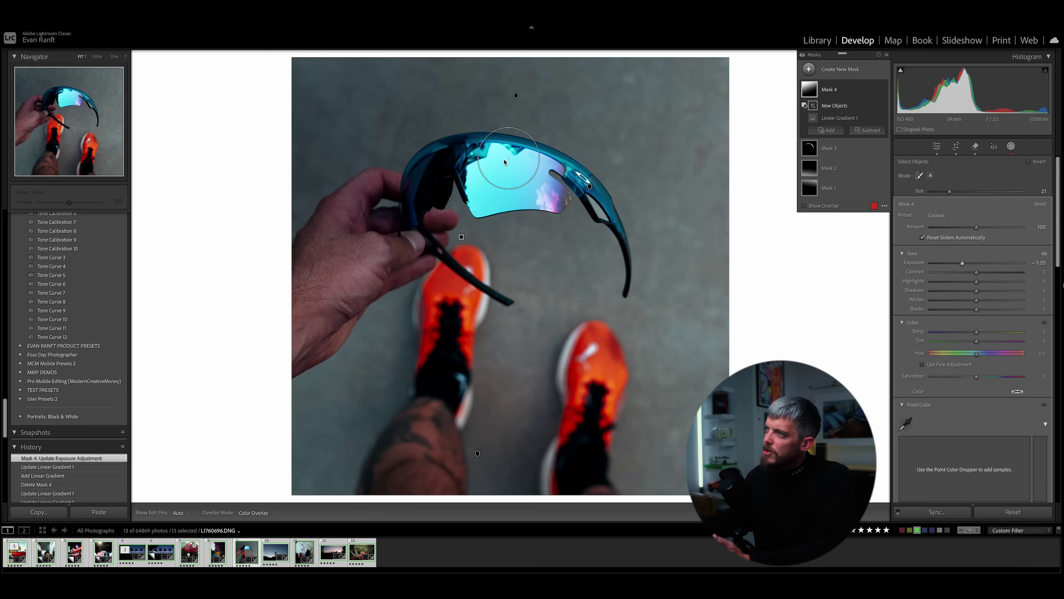
pyautogui.moveTo(434, 160)
pyautogui.mouseDown()
pyautogui.moveTo(545, 176)
pyautogui.moveTo(613, 227)
pyautogui.moveTo(625, 288)
pyautogui.mouseUp()
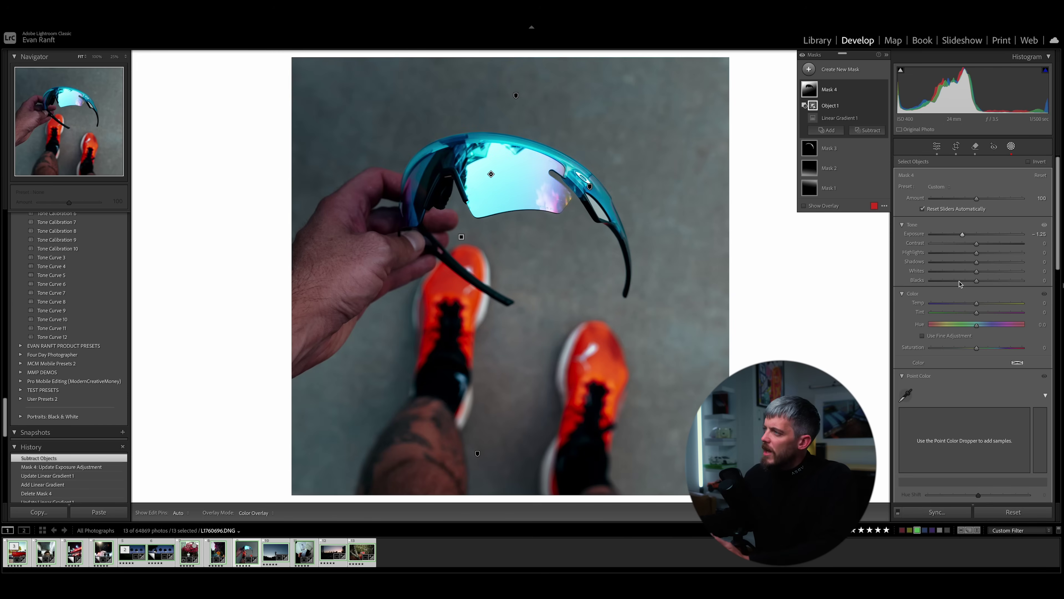
pyautogui.moveTo(962, 235); pyautogui.dragTo(980, 244)
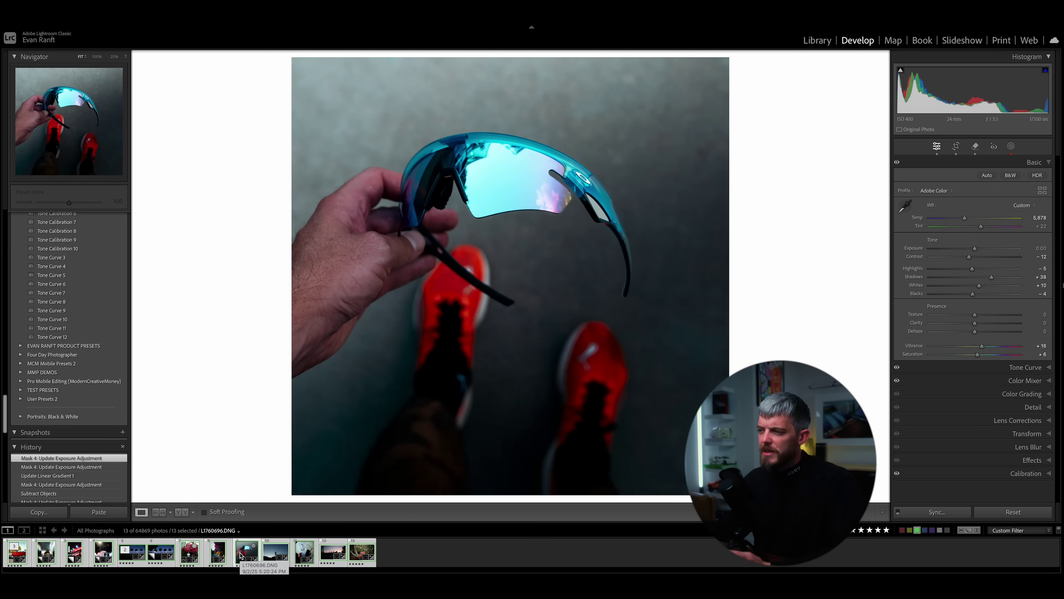
# - Open the silhouette photo and create a radial gradient mask centred beside the standing man, with exposure 0.84 and temperature 19
pyautogui.click(276, 552)
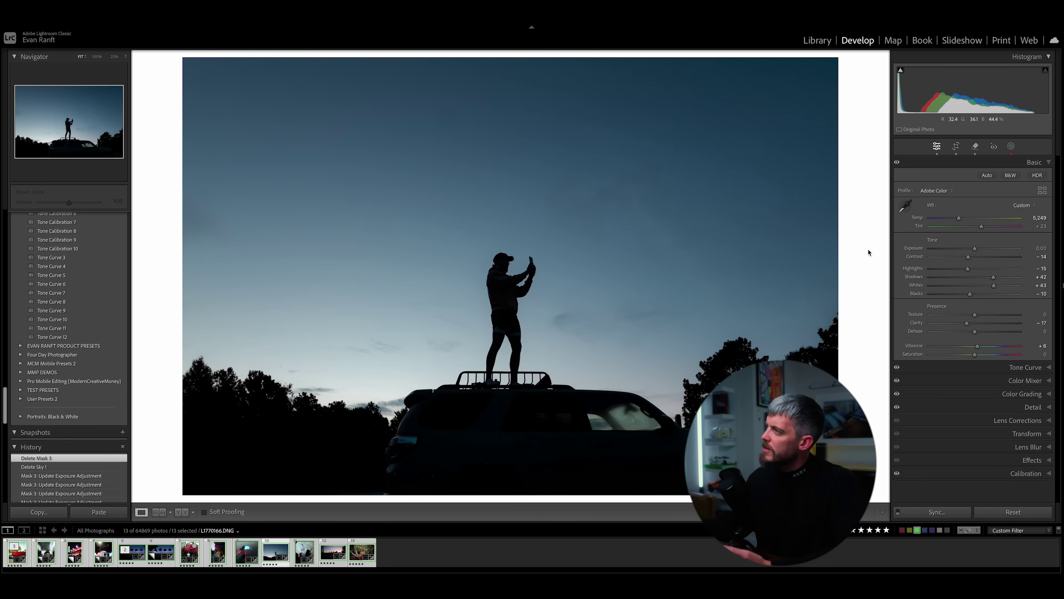
pyautogui.click(1017, 147)
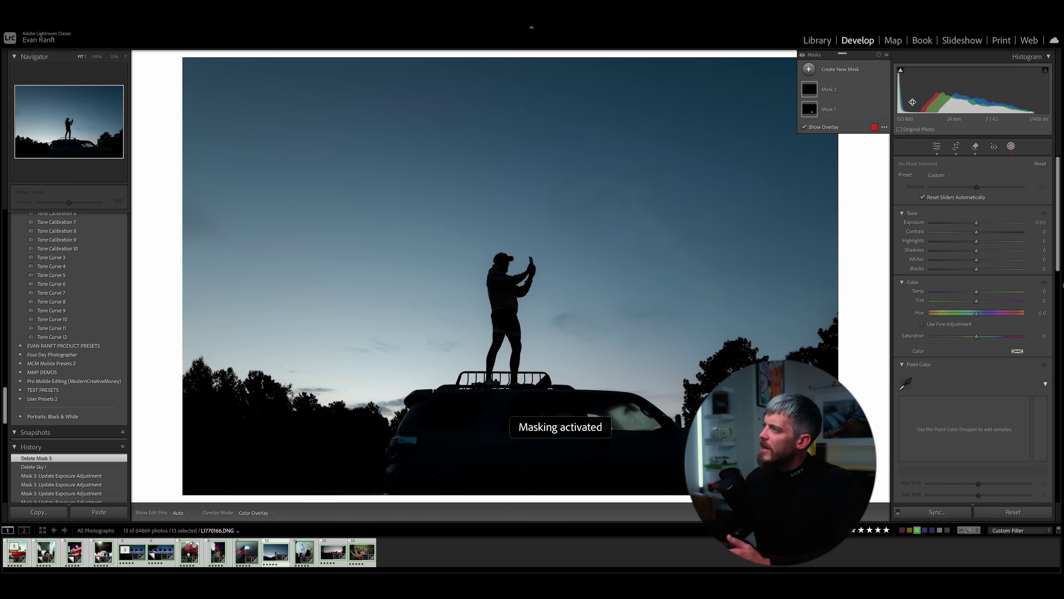
pyautogui.click(825, 80)
pyautogui.click(859, 178)
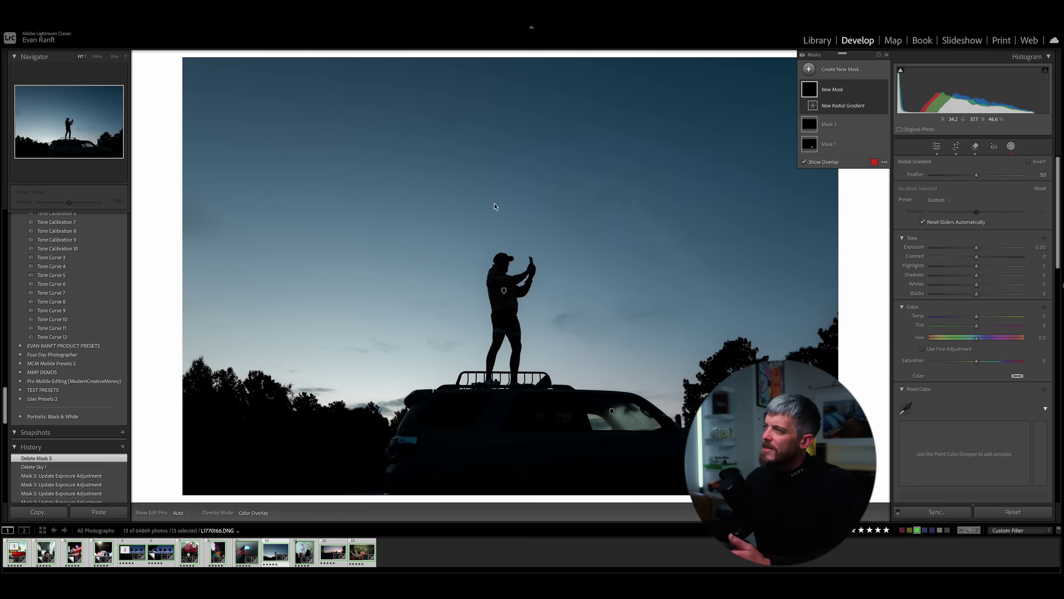
pyautogui.moveTo(416, 211); pyautogui.dragTo(634, 436)
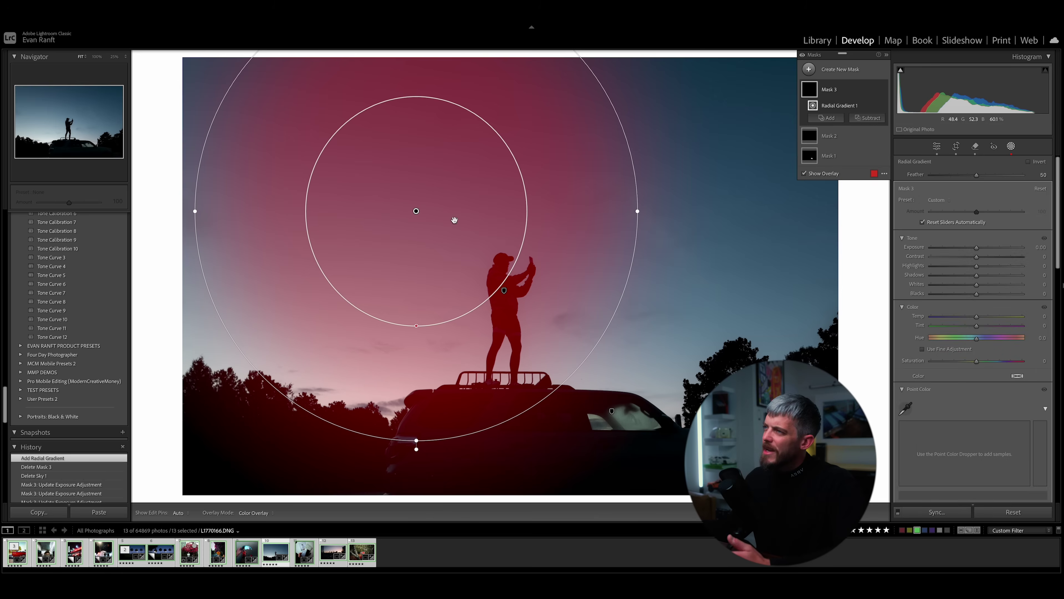
pyautogui.moveTo(416, 210); pyautogui.dragTo(487, 314)
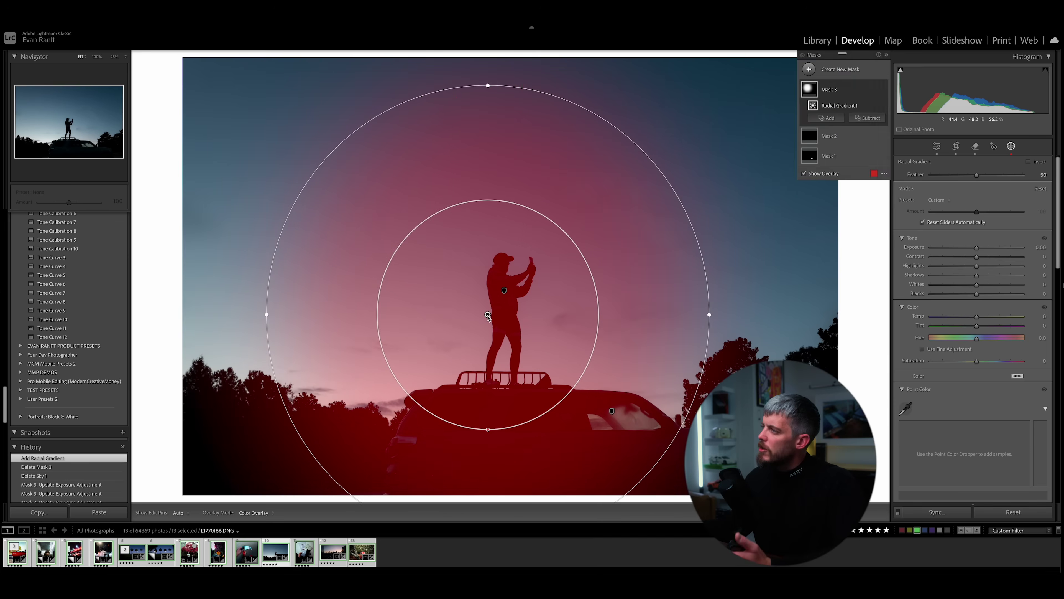
pyautogui.moveTo(977, 247); pyautogui.dragTo(985, 249)
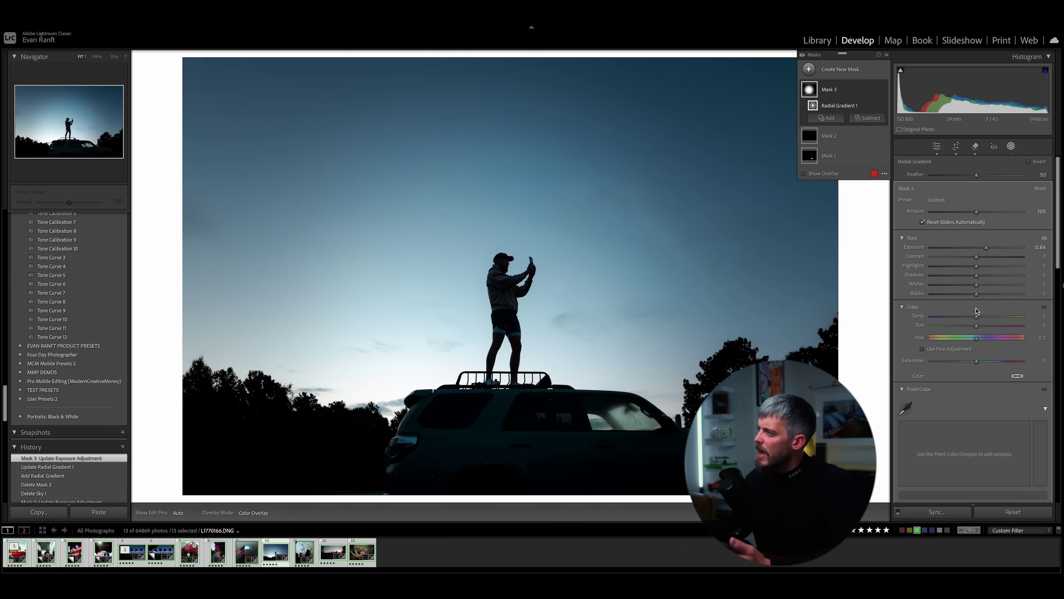
pyautogui.moveTo(977, 318); pyautogui.dragTo(986, 317)
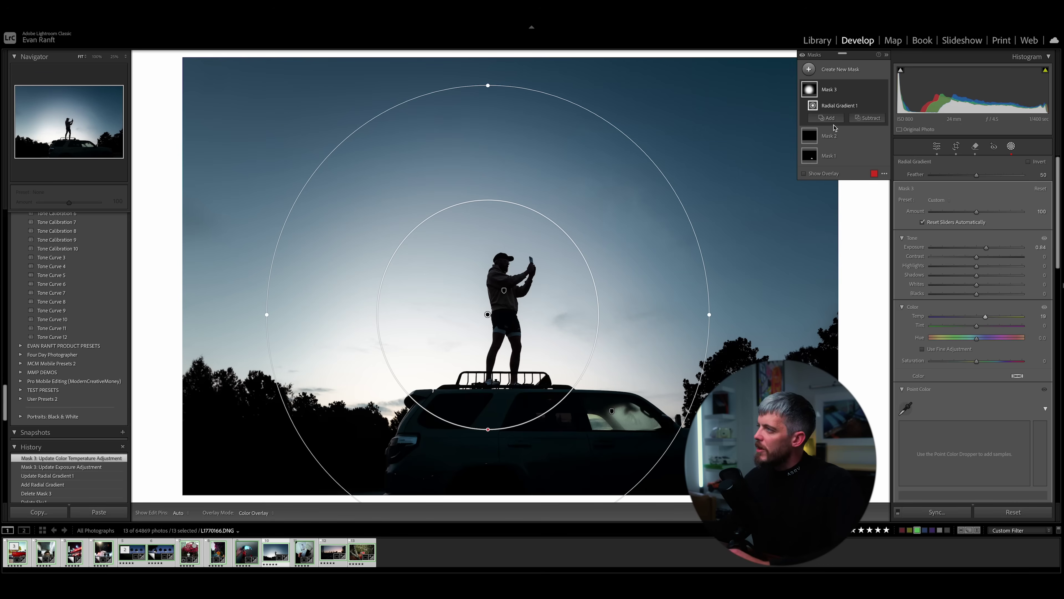
# - Subtract an object selection covering the man and the vehicle from the radial gradient mask and leave masking
pyautogui.click(869, 118)
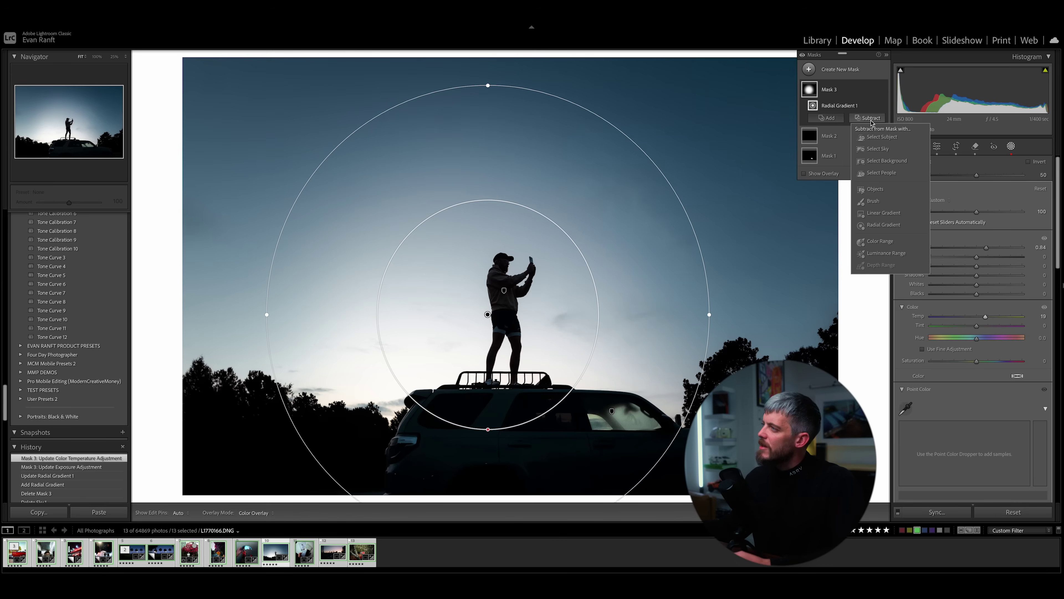
pyautogui.click(875, 189)
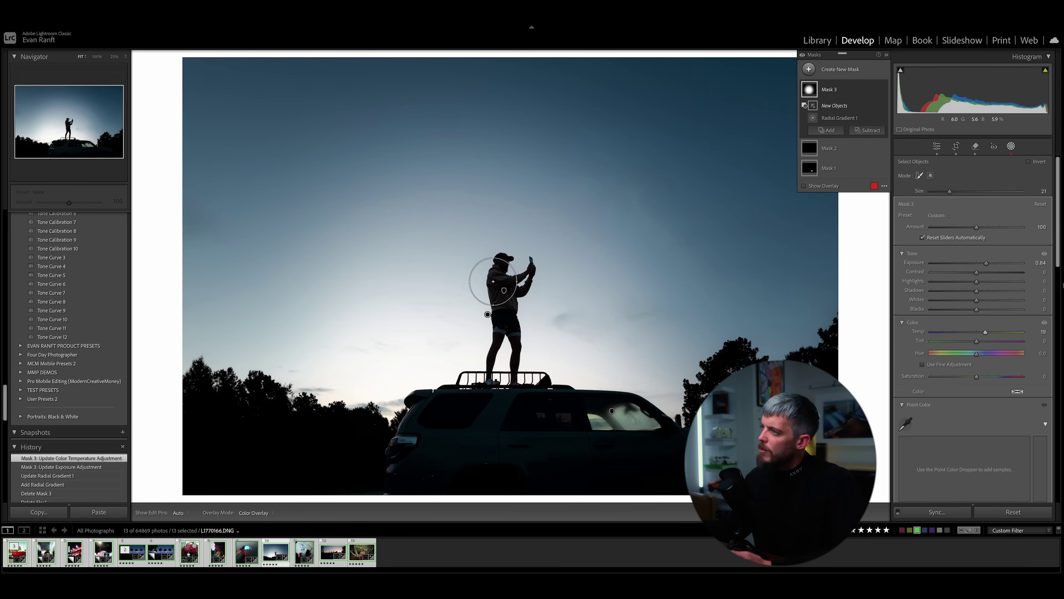
pyautogui.moveTo(506, 272)
pyautogui.mouseDown()
pyautogui.moveTo(501, 373)
pyautogui.moveTo(528, 270)
pyautogui.moveTo(526, 322)
pyautogui.moveTo(491, 399)
pyautogui.moveTo(461, 393)
pyautogui.moveTo(545, 397)
pyautogui.moveTo(423, 421)
pyautogui.moveTo(457, 410)
pyautogui.moveTo(658, 429)
pyautogui.moveTo(564, 393)
pyautogui.mouseUp()
pyautogui.moveTo(466, 389)
pyautogui.mouseDown()
pyautogui.moveTo(435, 390)
pyautogui.moveTo(425, 403)
pyautogui.mouseUp()
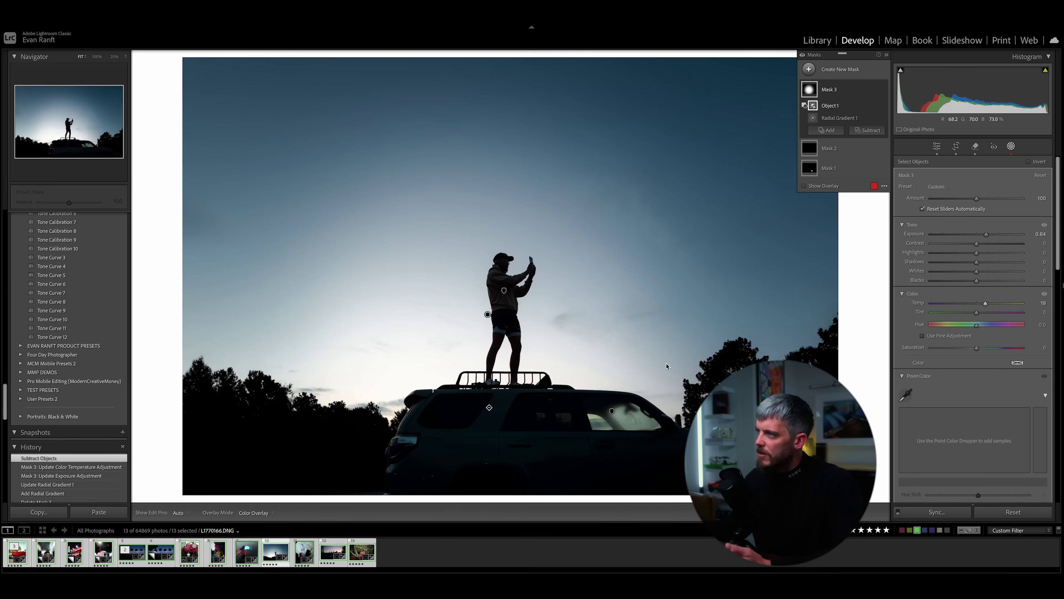
pyautogui.hotkey('shift', 'w')
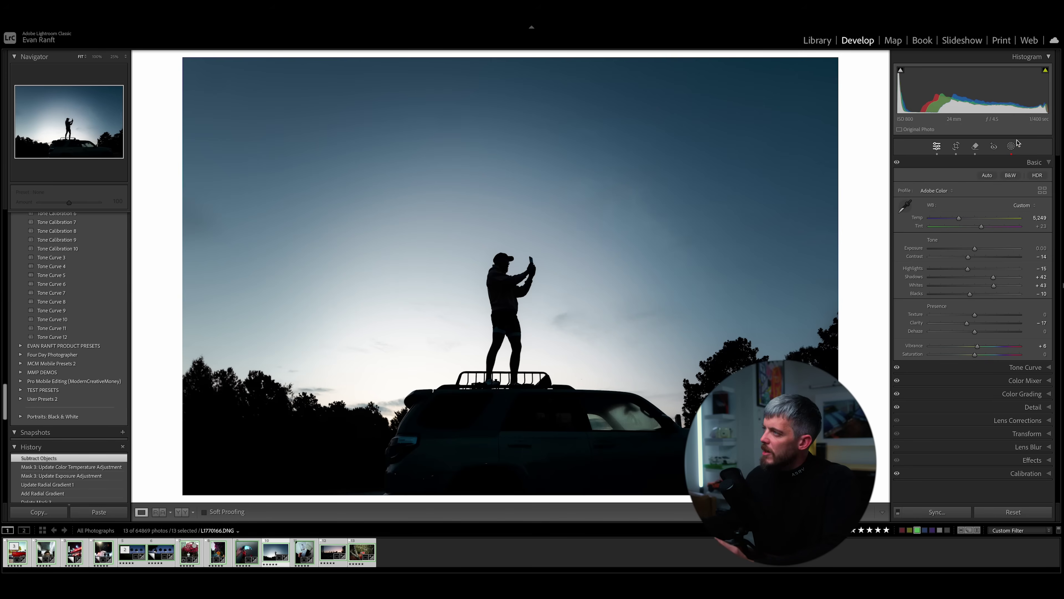
# - Create an object selection mask of the vehicle's bright front side window and set its exposure to 0.94
pyautogui.click(1011, 146)
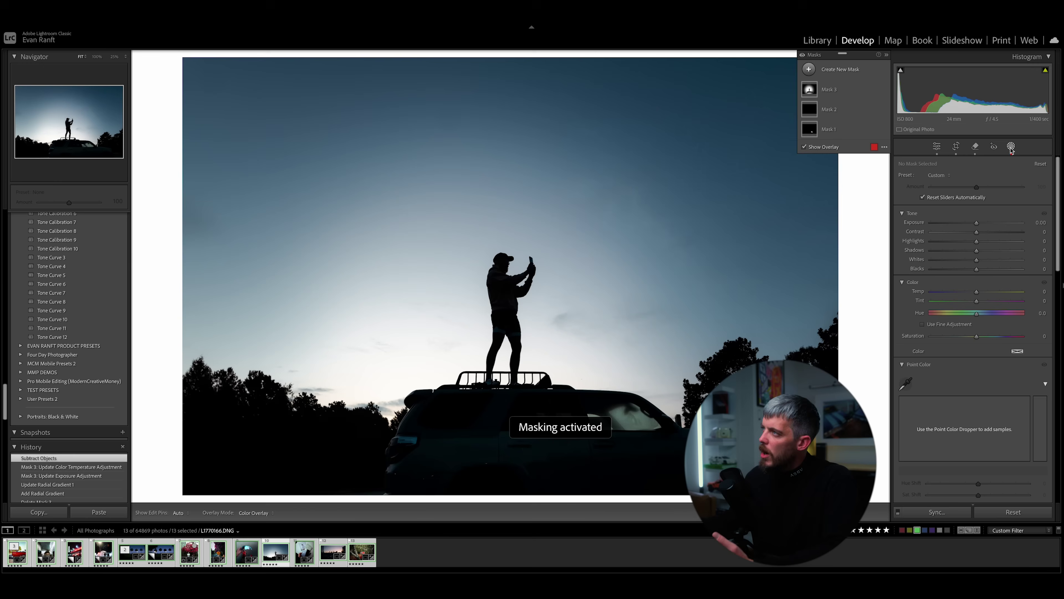
pyautogui.click(809, 69)
pyautogui.click(852, 137)
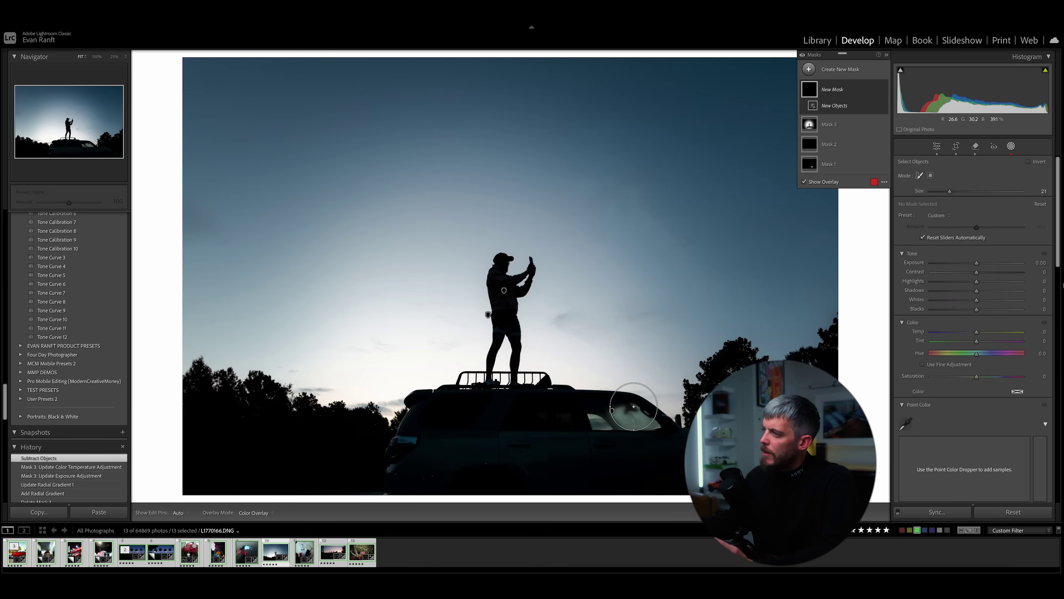
pyautogui.moveTo(593, 419); pyautogui.dragTo(643, 424)
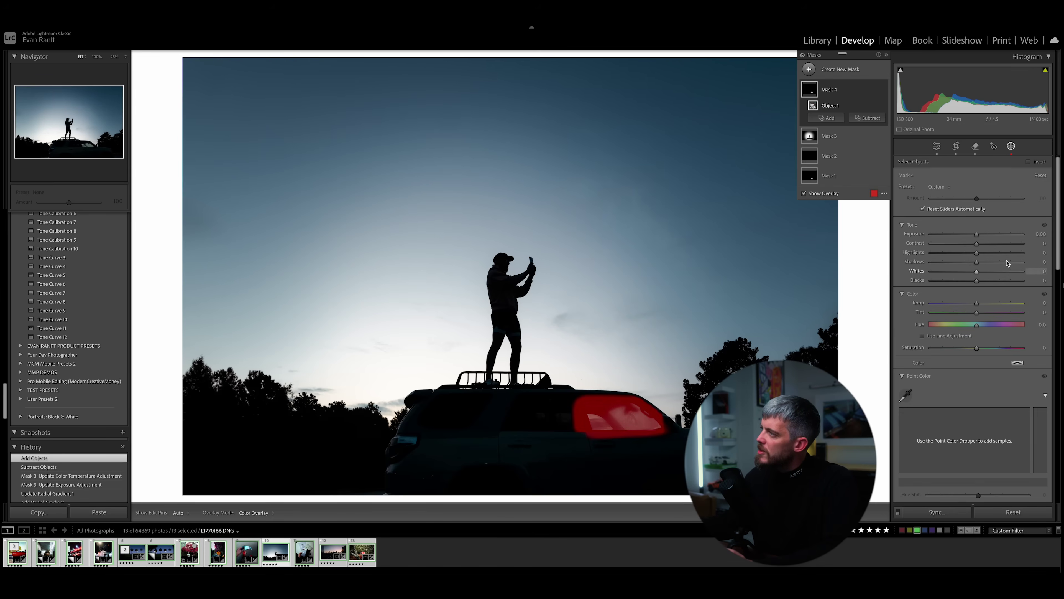
pyautogui.moveTo(977, 238); pyautogui.dragTo(989, 240)
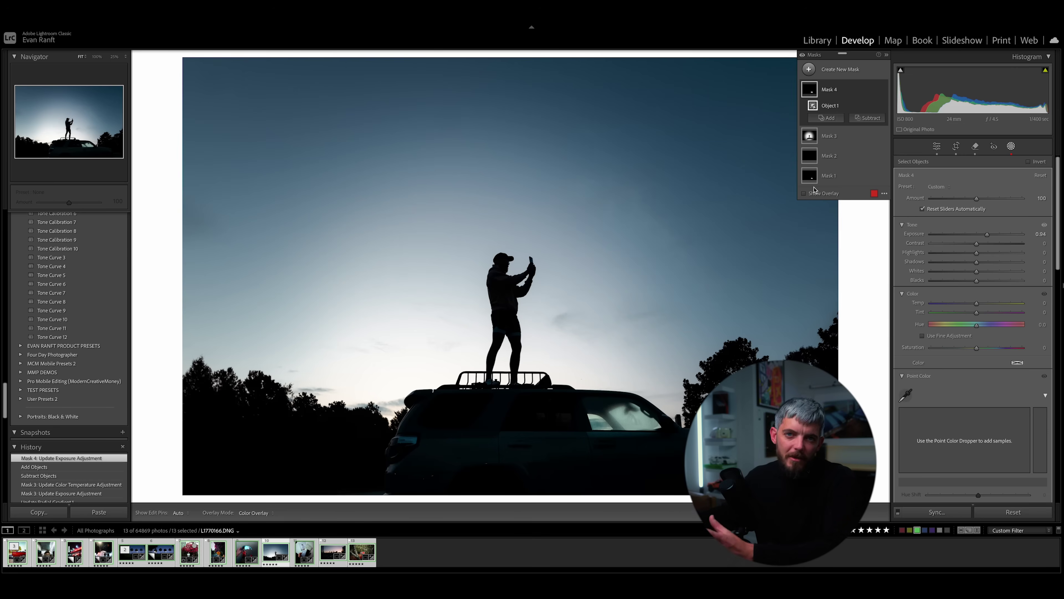
# - Add a brush component of size 10.7 to the window mask and hide the edit pins
pyautogui.click(834, 119)
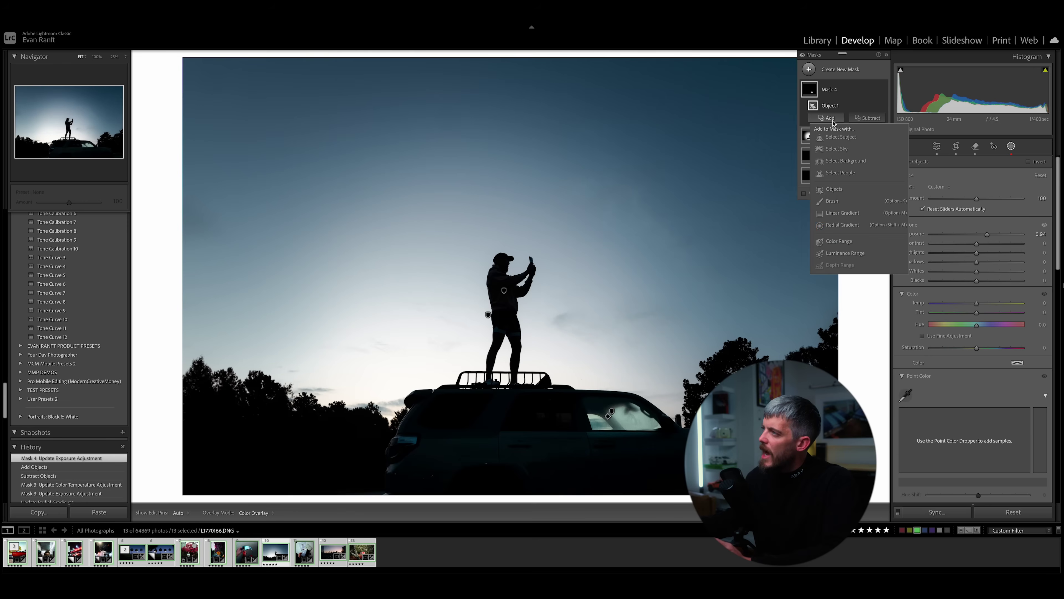
pyautogui.click(833, 201)
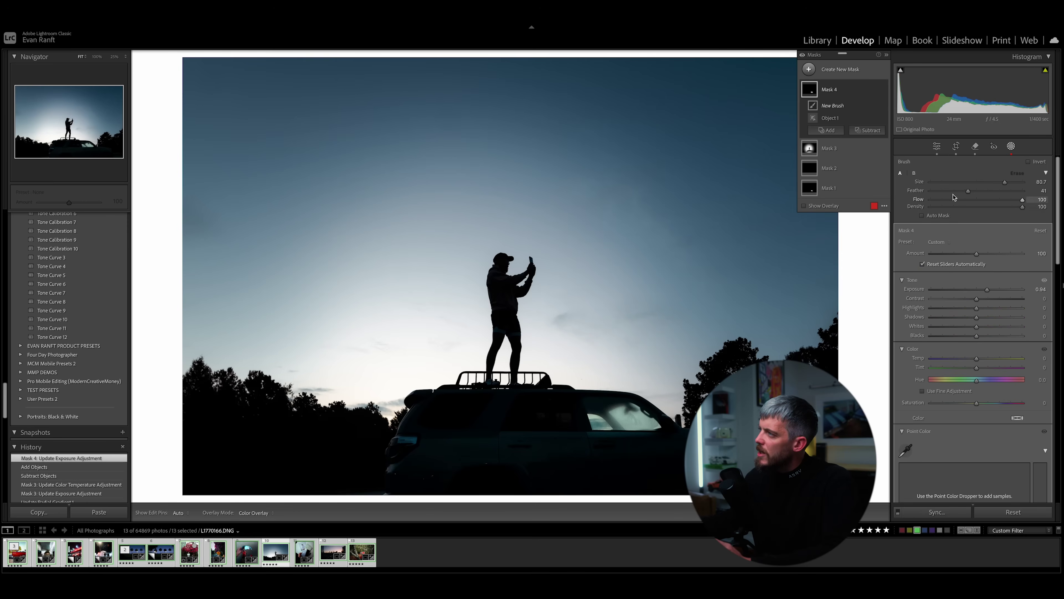
pyautogui.click(942, 181)
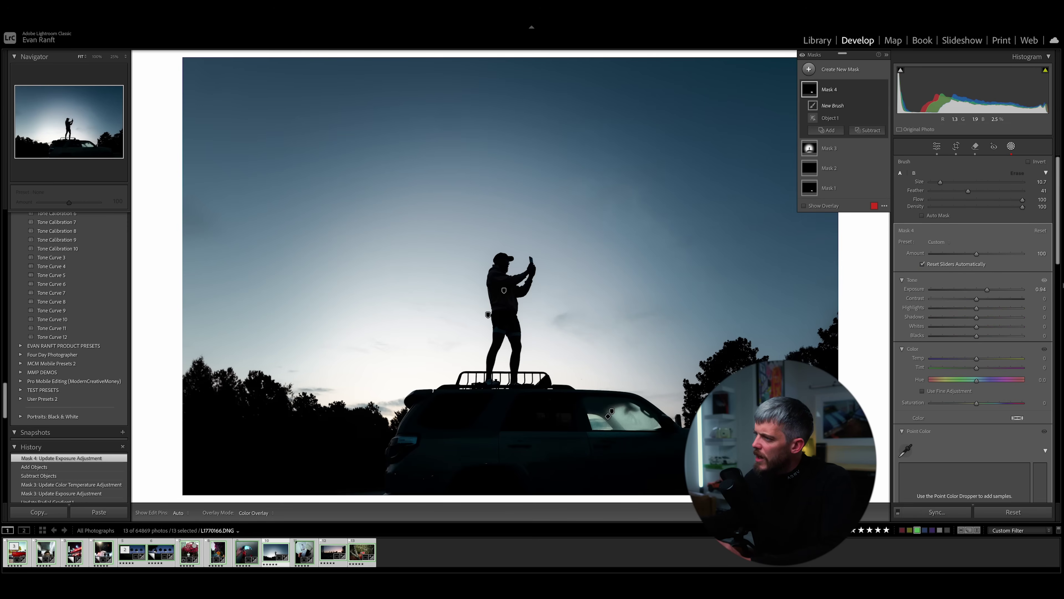
pyautogui.press('h')
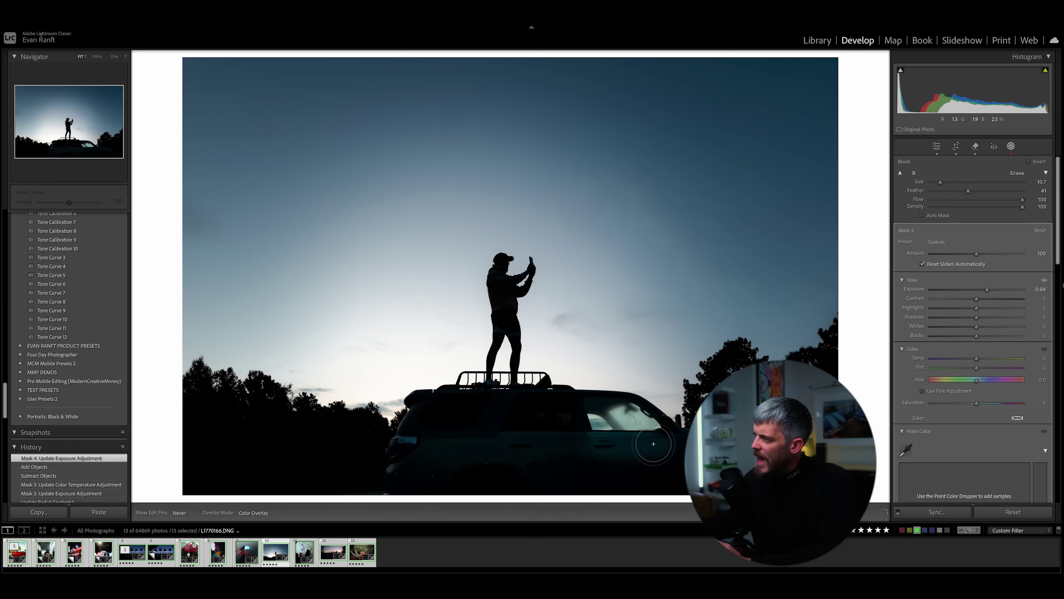
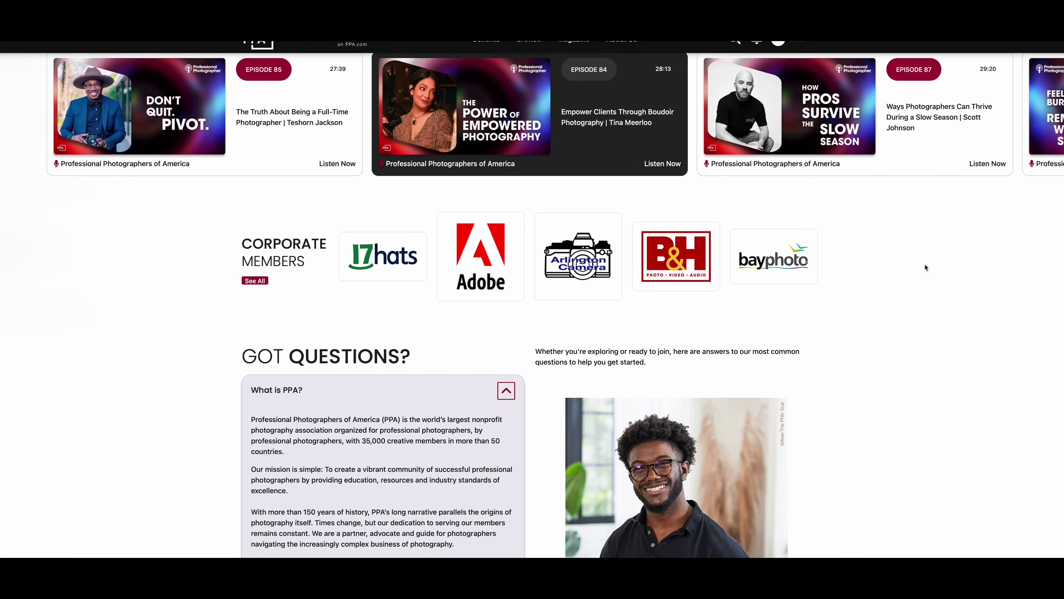
# - Switch to the PPA PhotoVision web page and browse its trending videos, new releases and full video library
pyautogui.scroll(20, 926, 267)
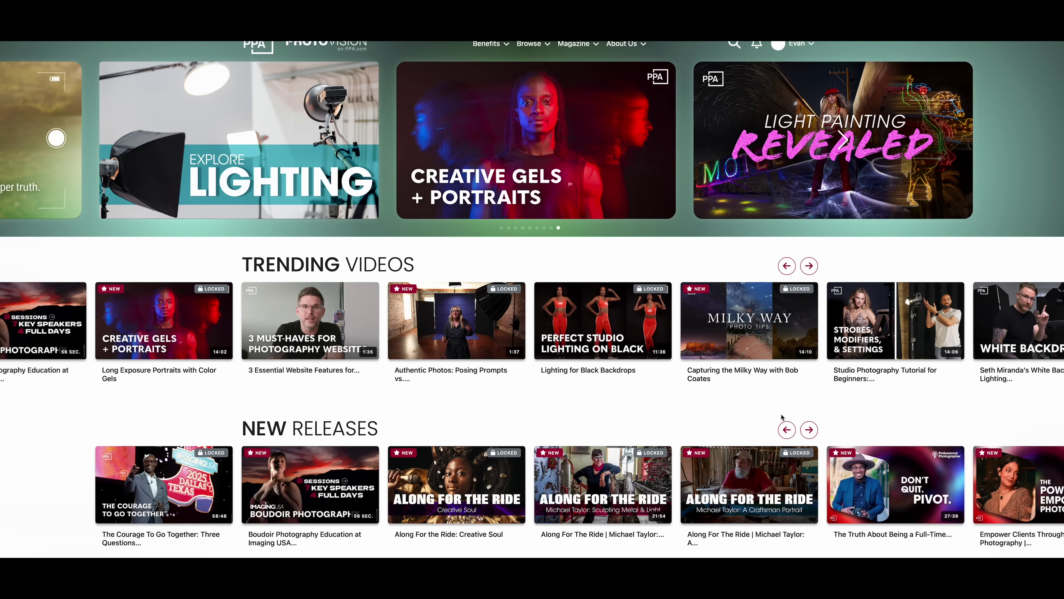
pyautogui.scroll(-6, 782, 417)
pyautogui.scroll(-15, 781, 418)
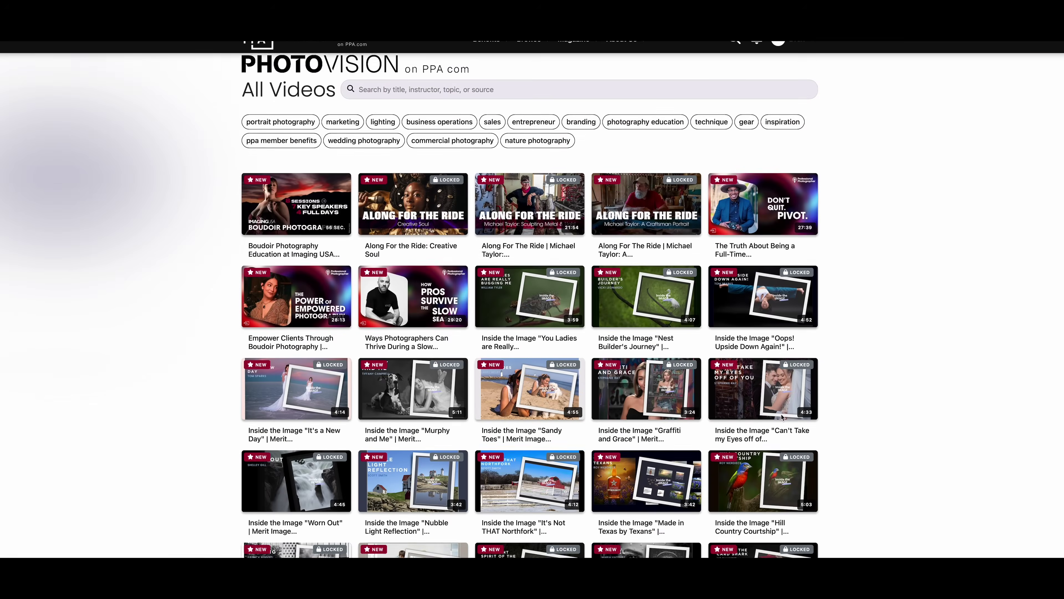
pyautogui.scroll(-8, 782, 418)
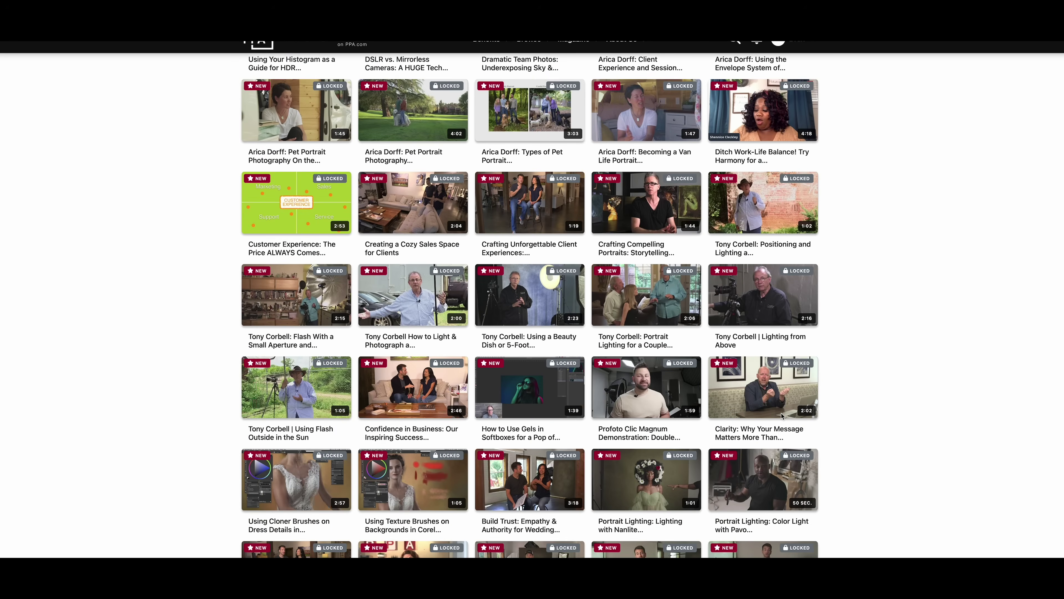
pyautogui.scroll(-5, 782, 415)
pyautogui.scroll(-10, 782, 415)
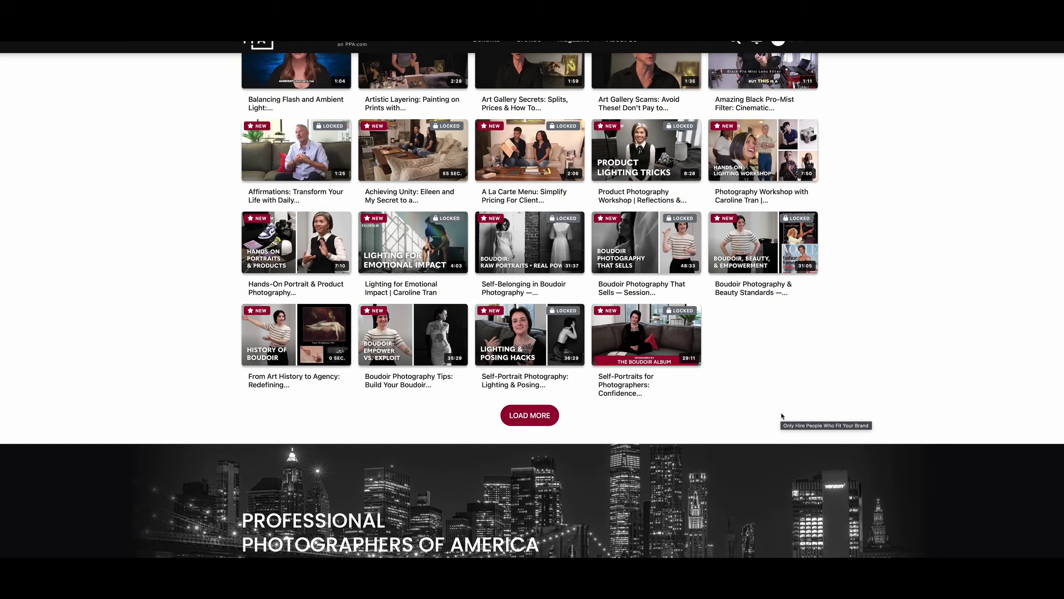
pyautogui.scroll(16, 782, 415)
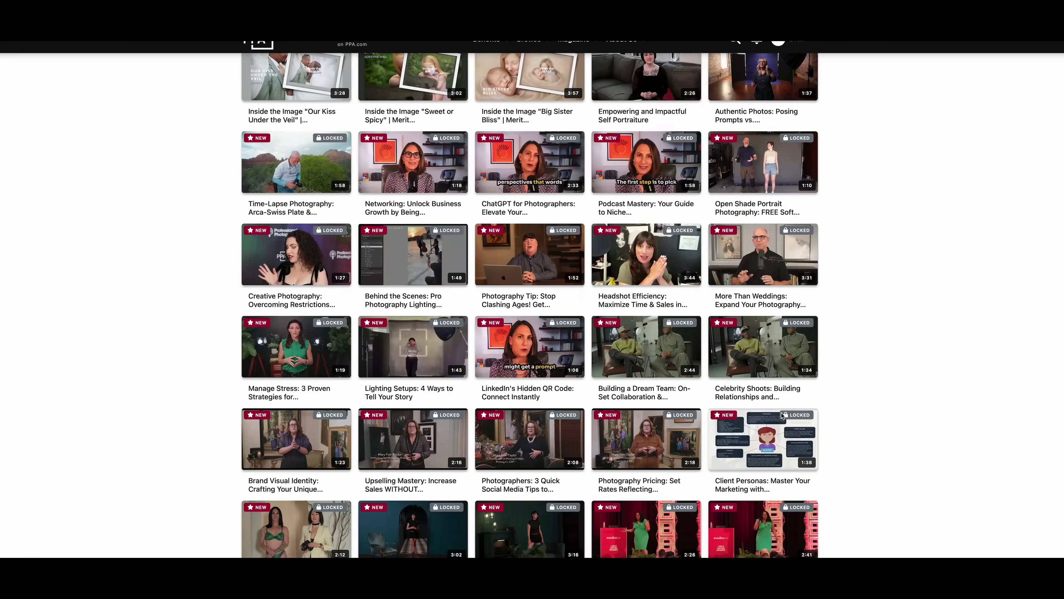
pyautogui.scroll(20, 782, 415)
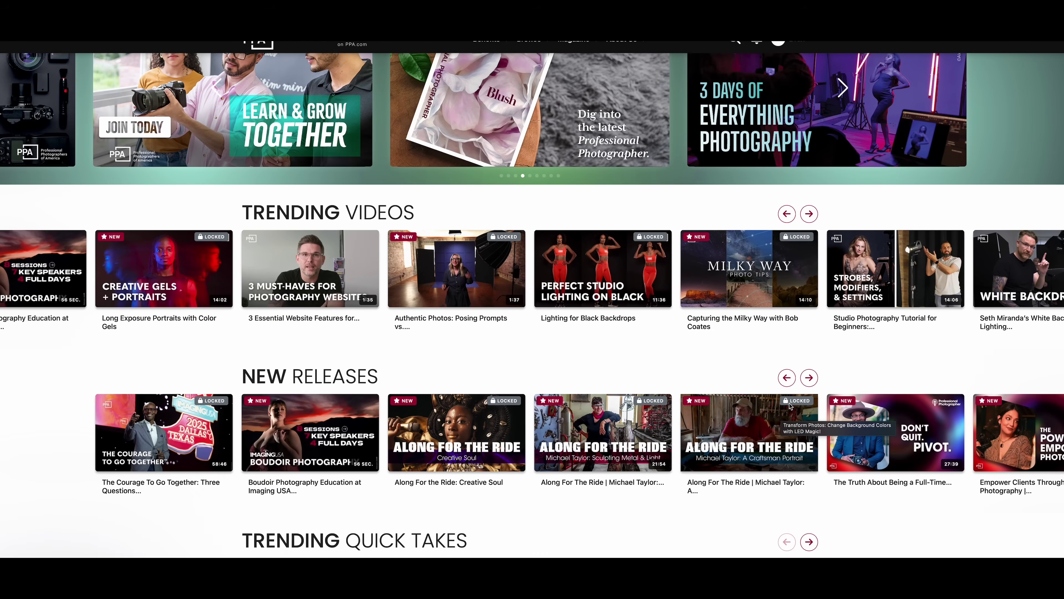
# - Browse further through the New Releases videos and on down the PhotoVision page
pyautogui.click(809, 377)
pyautogui.click(809, 377)
pyautogui.click(809, 378)
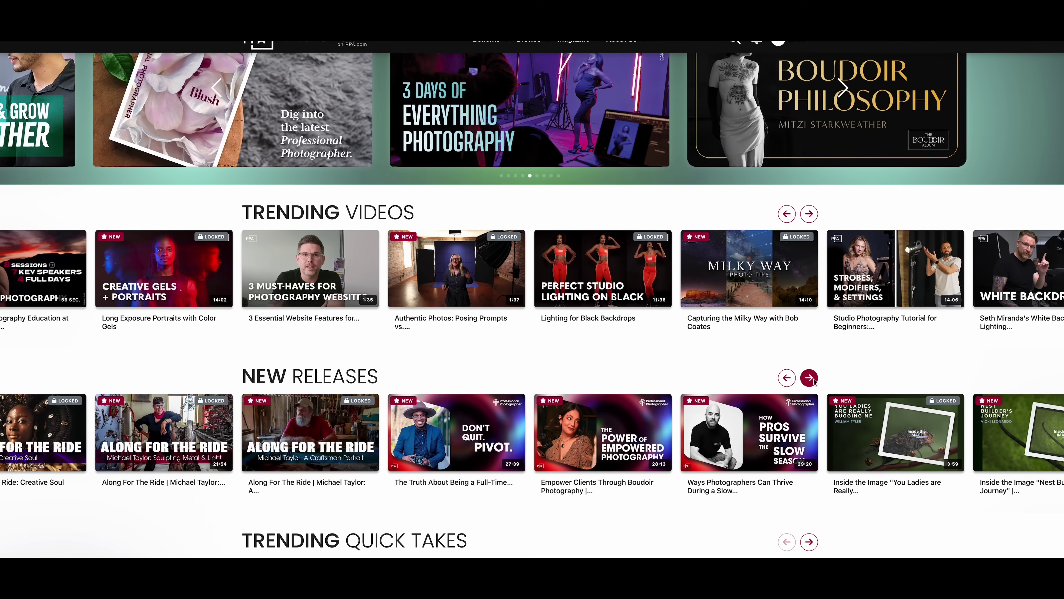
pyautogui.scroll(-3, 812, 379)
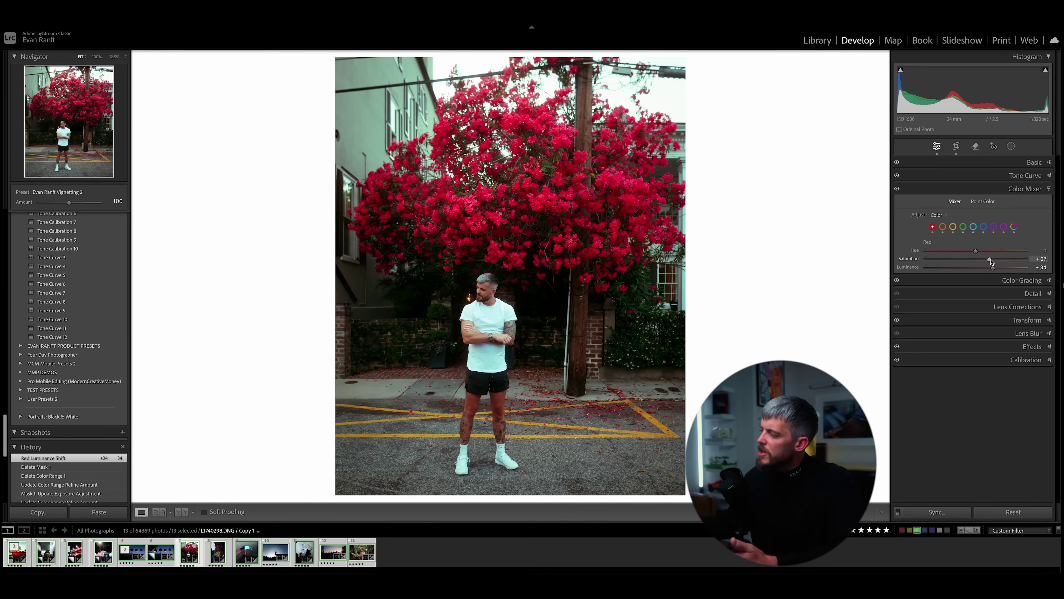
# - Back in Lightroom Classic, try a red hue of -30 in the Color Mixer and reset red hue, saturation and luminance to 0
pyautogui.moveTo(961, 251)
pyautogui.mouseDown()
pyautogui.moveTo(972, 251)
pyautogui.moveTo(961, 251)
pyautogui.mouseUp()
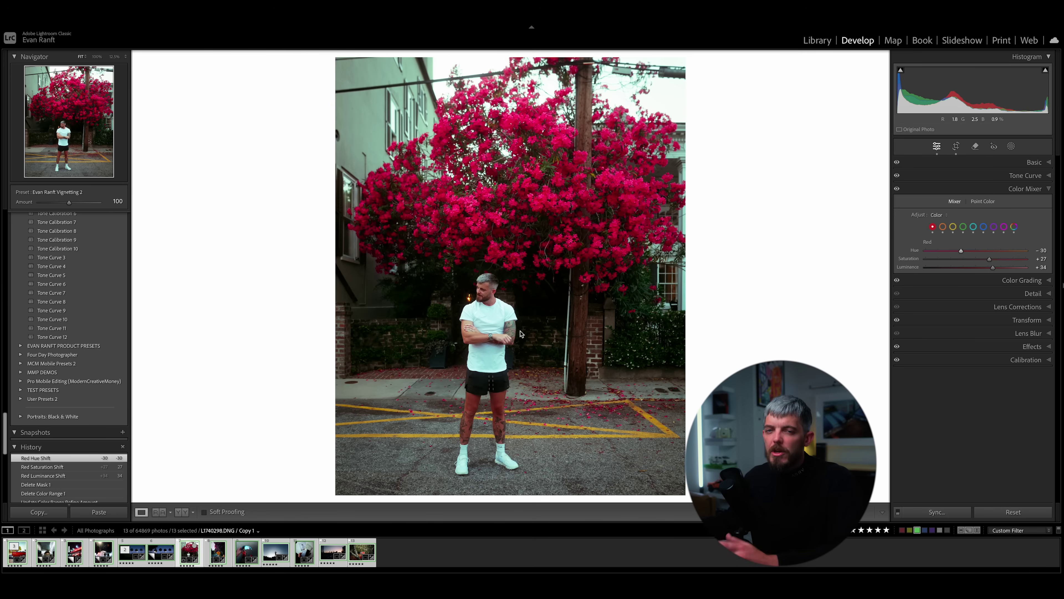
pyautogui.doubleClick(994, 268)
pyautogui.doubleClick(984, 260)
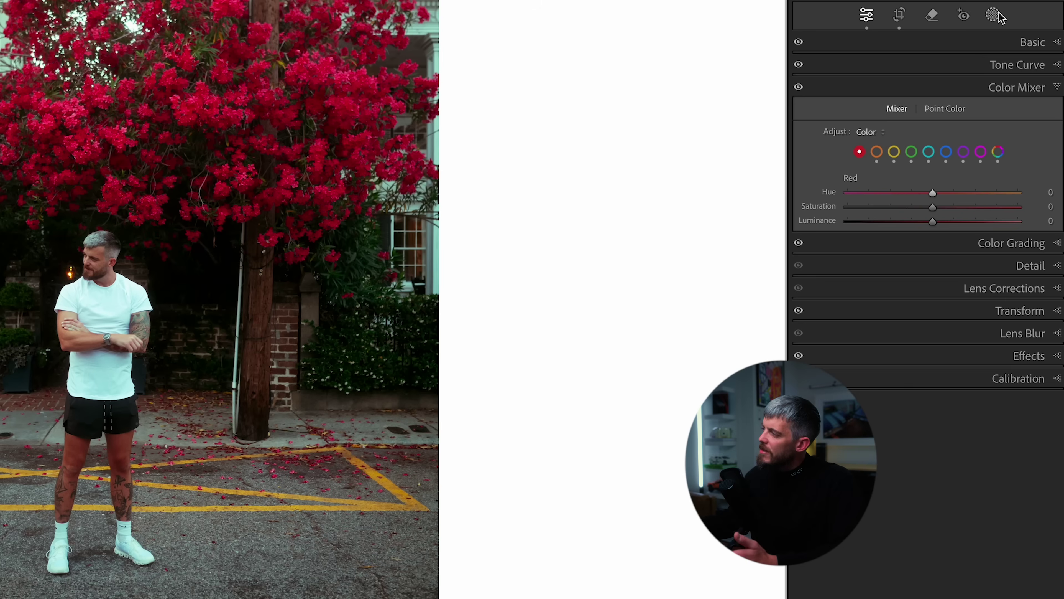
# - Create a color range mask by sampling the red blossoms in the middle of the tree
pyautogui.click(1011, 146)
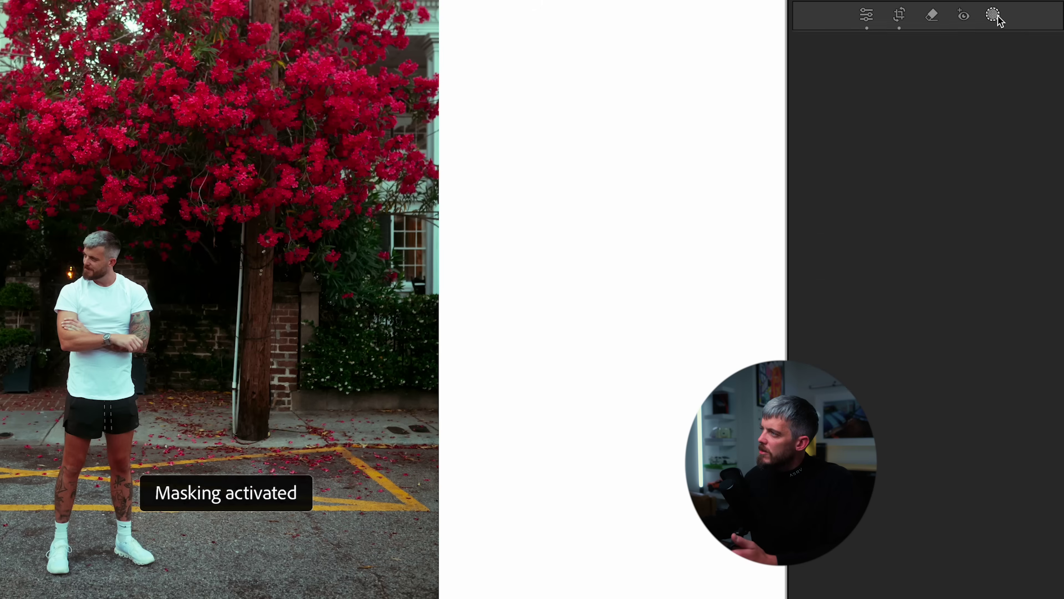
pyautogui.moveTo(845, 216)
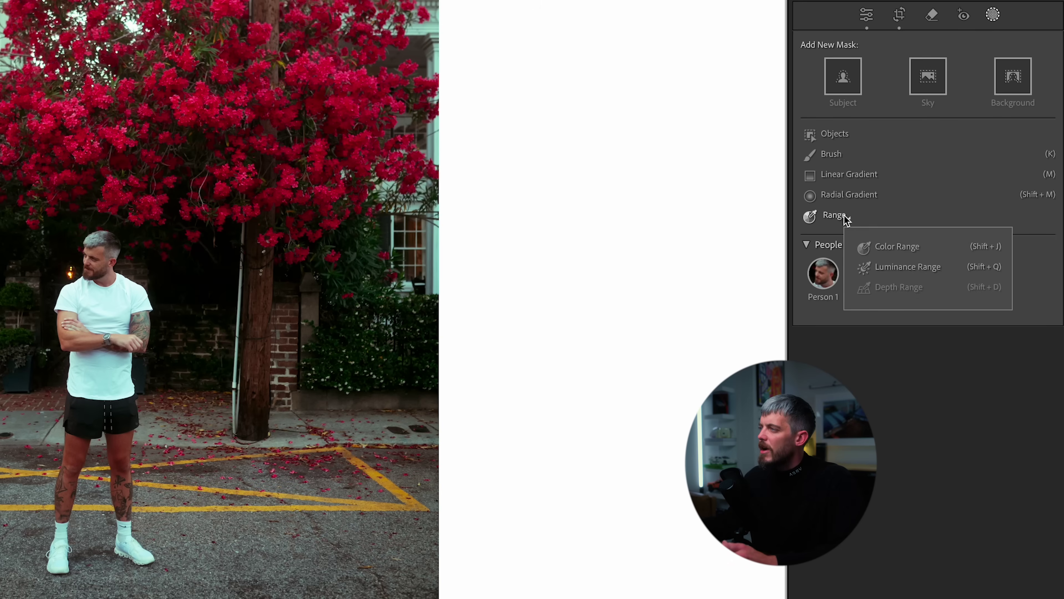
pyautogui.click(902, 247)
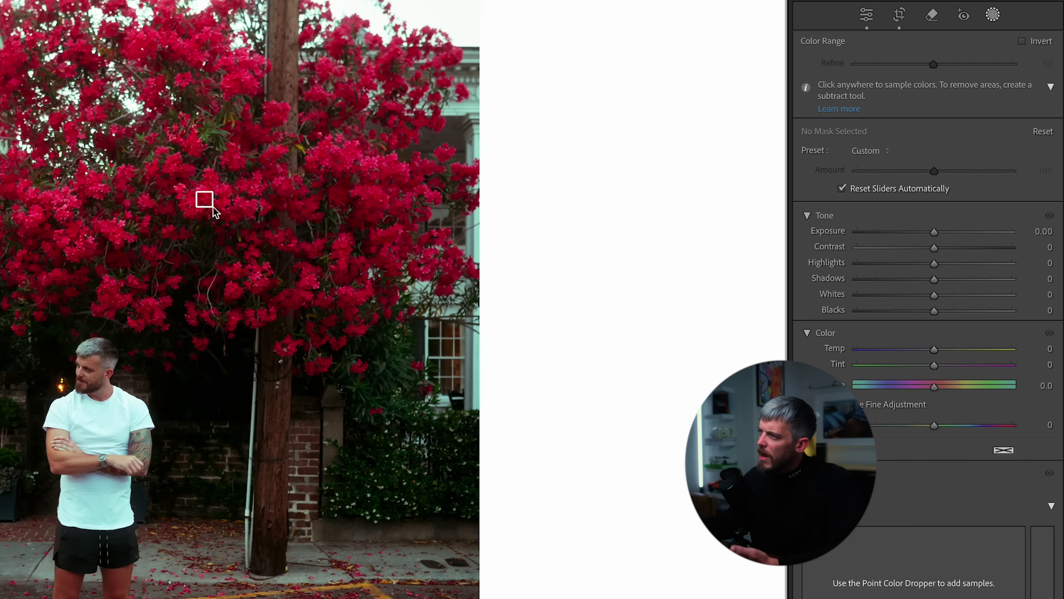
pyautogui.click(205, 199)
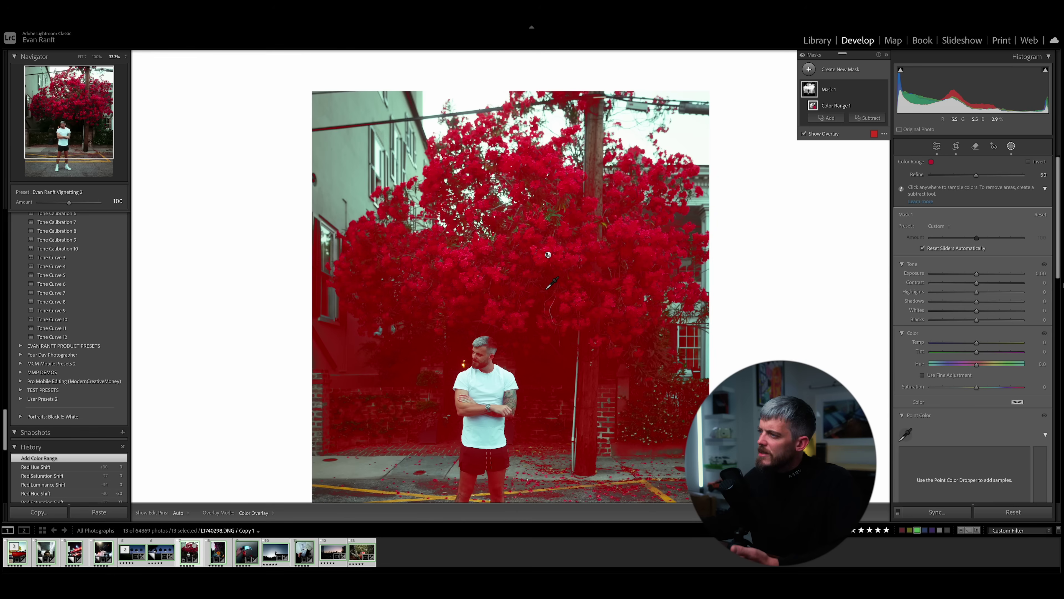
pyautogui.hotkey('ctrl', '-')
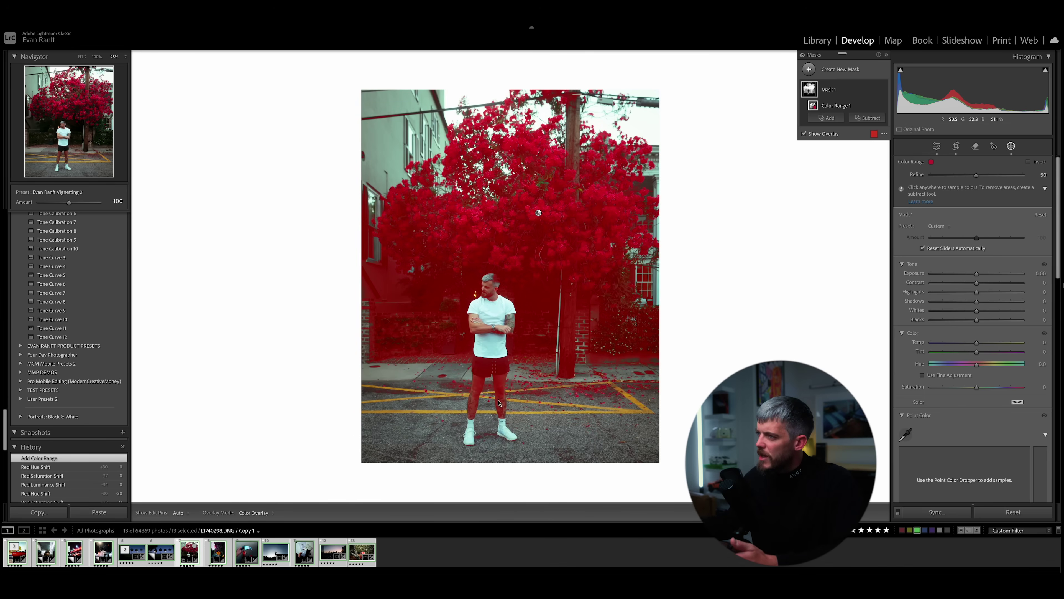
# - Reduce the color range mask's refine amount to 1 and set its exposure to 2.38
pyautogui.click(976, 175)
pyautogui.moveTo(961, 175); pyautogui.dragTo(908, 167)
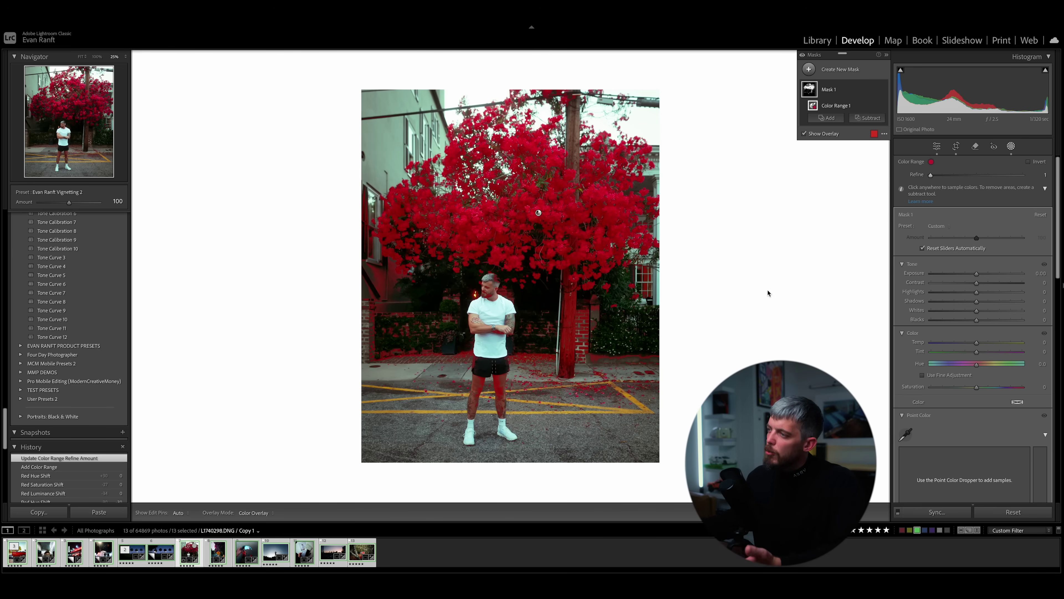
pyautogui.click(976, 274)
pyautogui.moveTo(980, 275); pyautogui.dragTo(1003, 275)
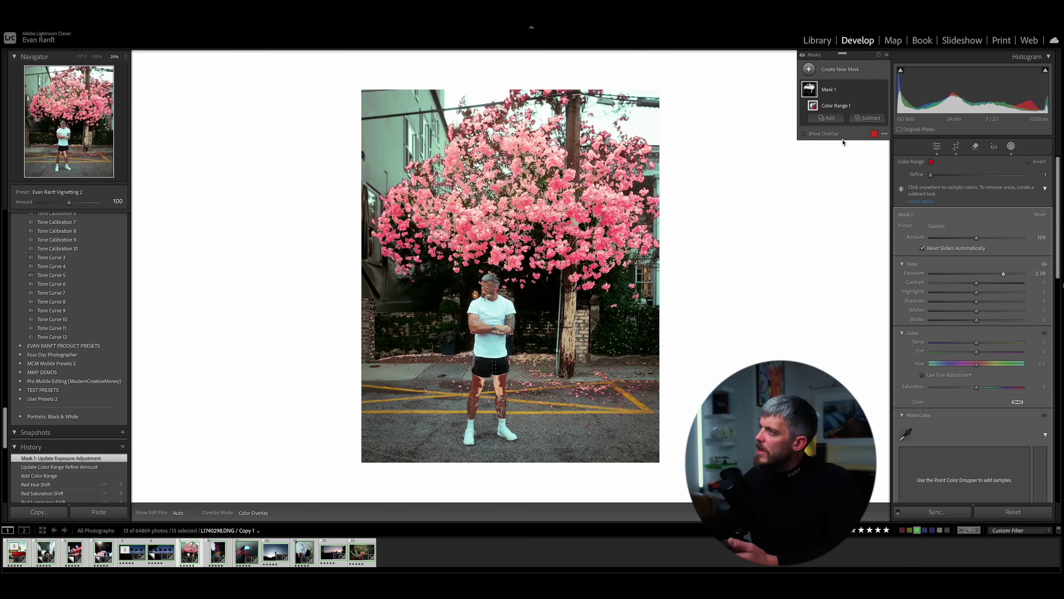
# - Subtract a brush of size 10.7 from the mask over the utility pole, the brick pillars and the man's face
pyautogui.moveTo(873, 94)
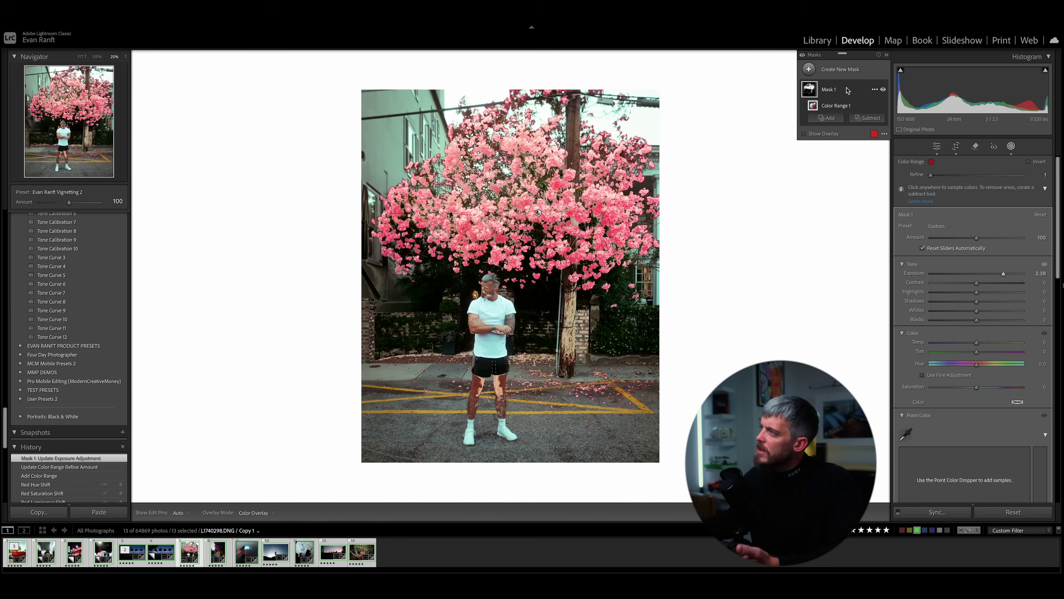
pyautogui.click(864, 118)
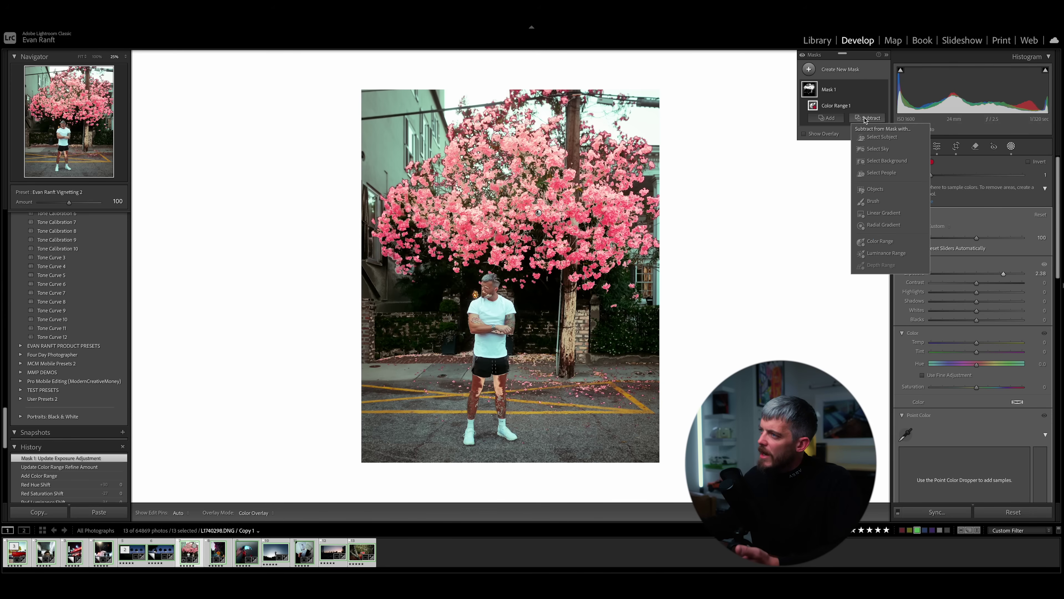
pyautogui.click(874, 201)
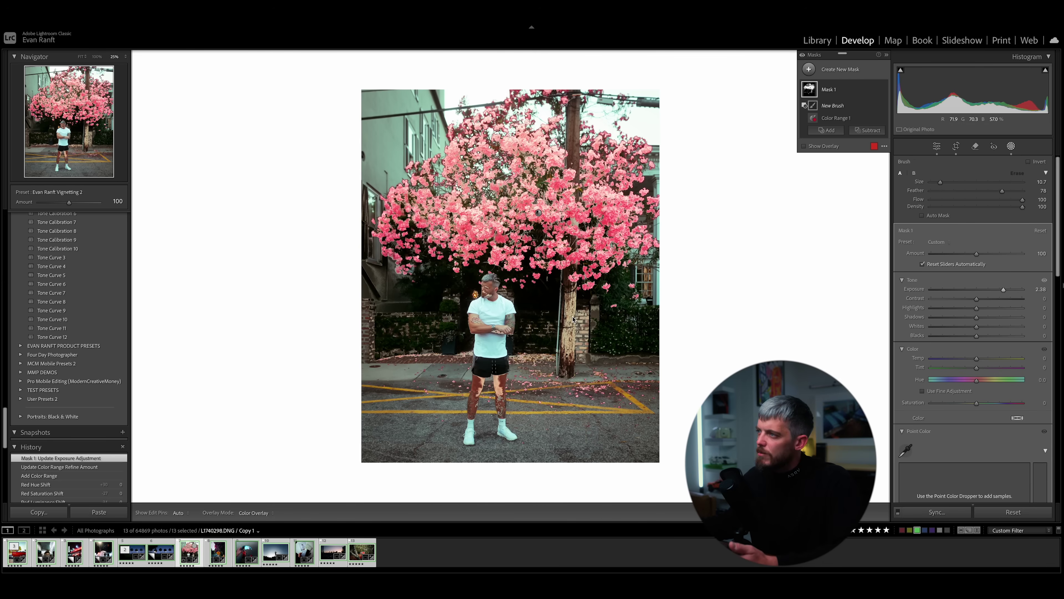
pyautogui.press('h')
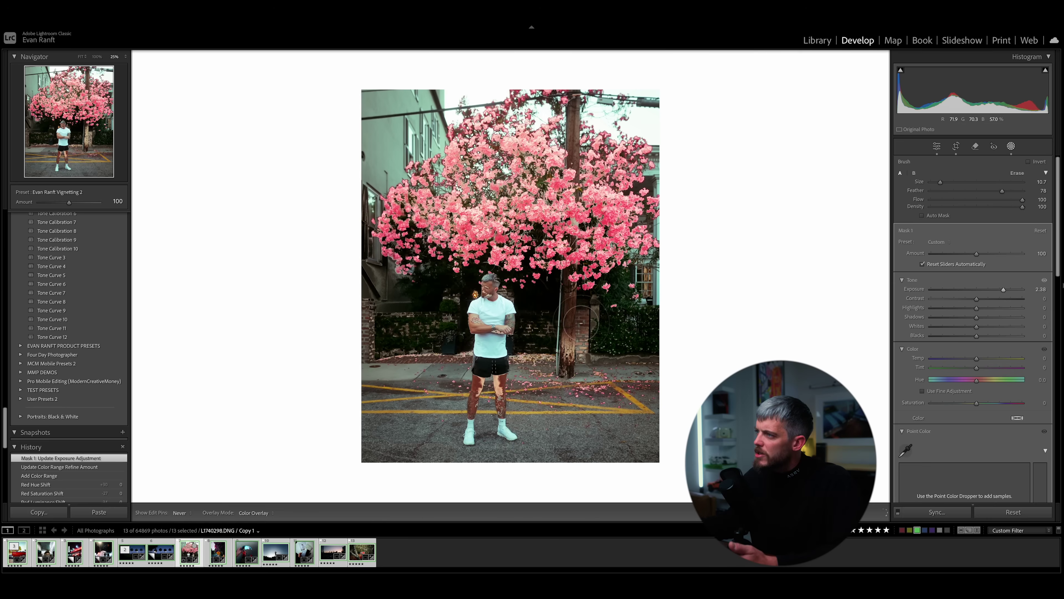
pyautogui.moveTo(579, 322)
pyautogui.mouseDown()
pyautogui.moveTo(563, 350)
pyautogui.moveTo(528, 346)
pyautogui.moveTo(471, 310)
pyautogui.moveTo(486, 296)
pyautogui.mouseUp()
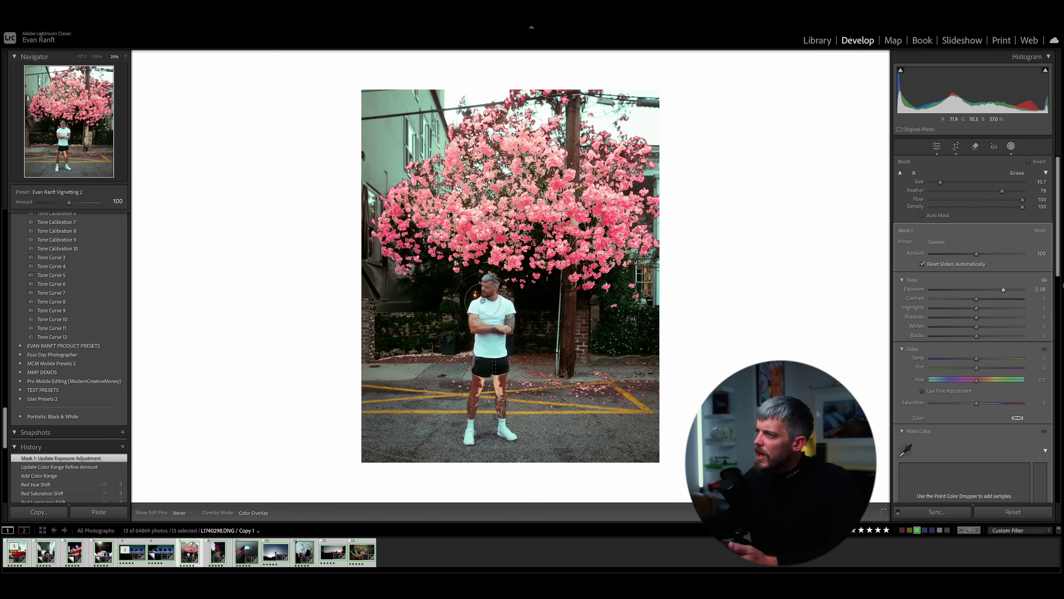
# - Reduce the subtracting brush to size 5.1 and paint the man's legs out of the mask
pyautogui.press('h')
pyautogui.moveTo(941, 182); pyautogui.dragTo(939, 185)
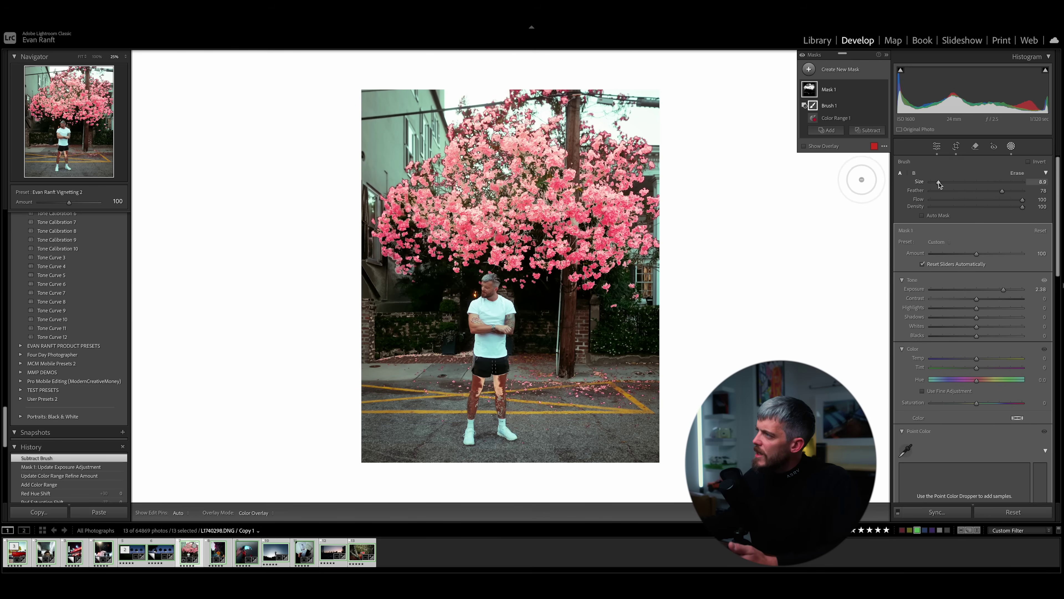
pyautogui.press('h')
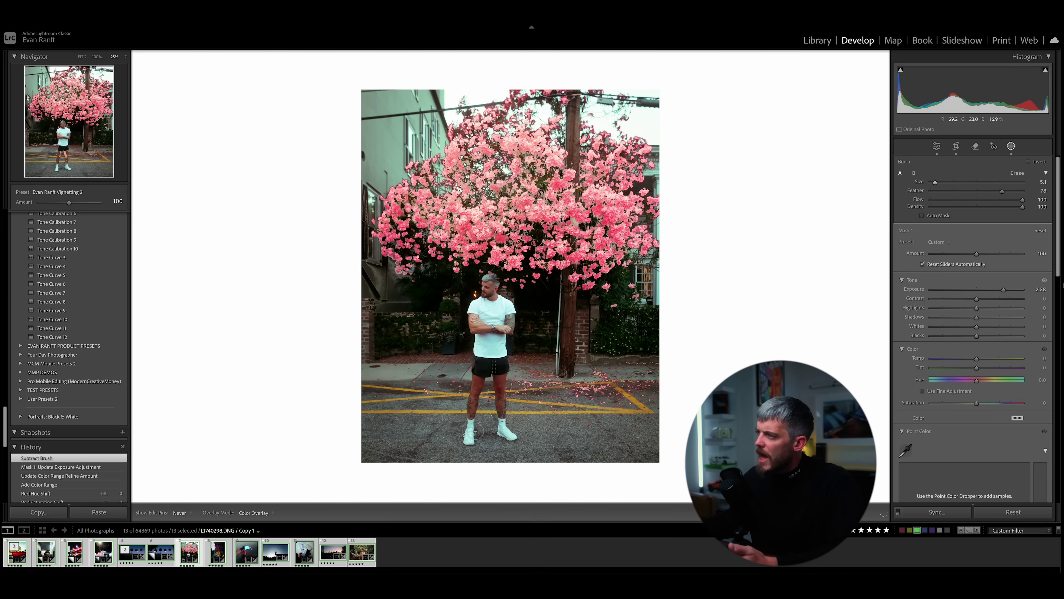
pyautogui.click(486, 359)
pyautogui.press('h')
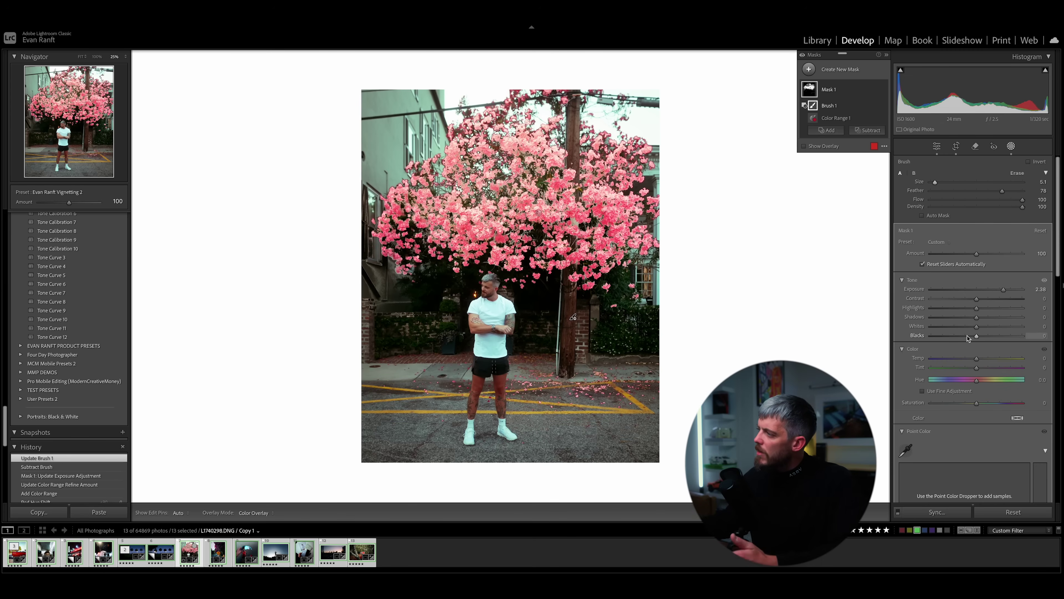
# - Set the blossom mask's exposure to 0.23, highlights to 19 and contrast to -51, with shadows reset to 0
pyautogui.scroll(-2, 1008, 331)
pyautogui.scroll(1, 1008, 324)
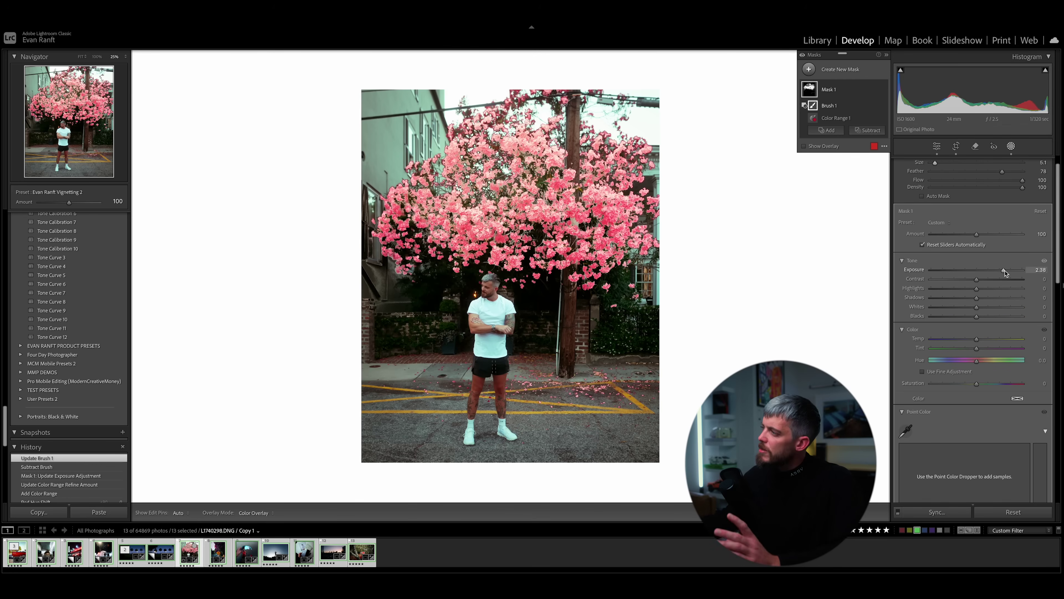
pyautogui.moveTo(1004, 273); pyautogui.dragTo(979, 270)
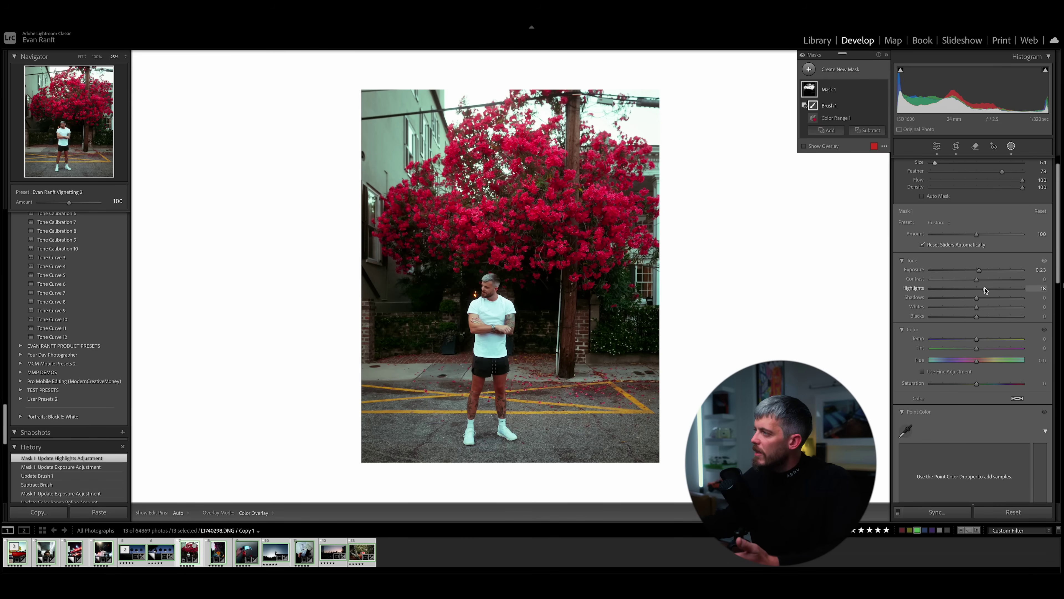
pyautogui.moveTo(978, 298); pyautogui.dragTo(992, 300)
pyautogui.doubleClick(993, 300)
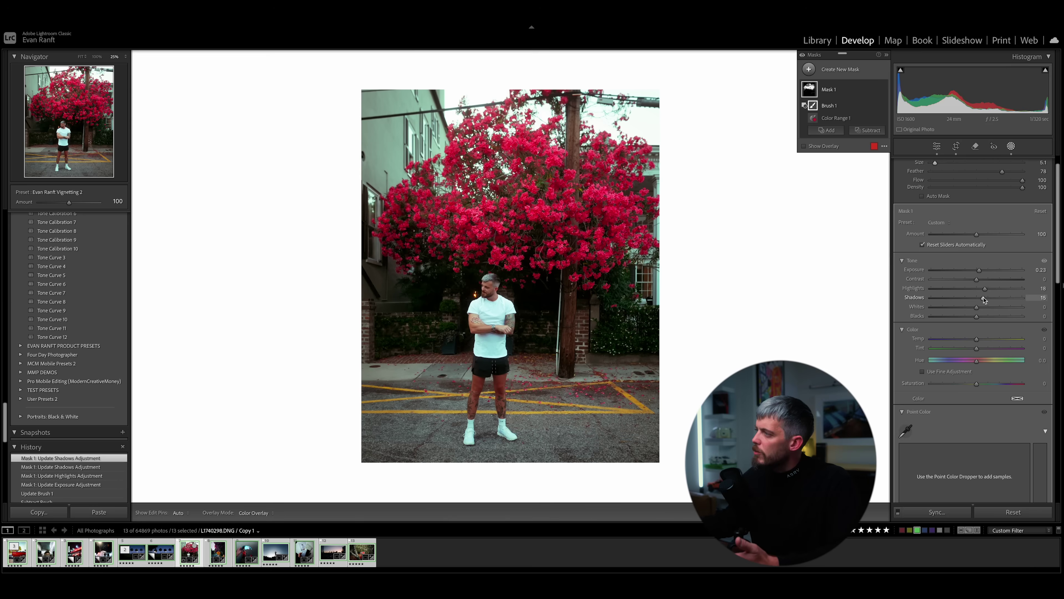
pyautogui.hotkey('shift', 'w')
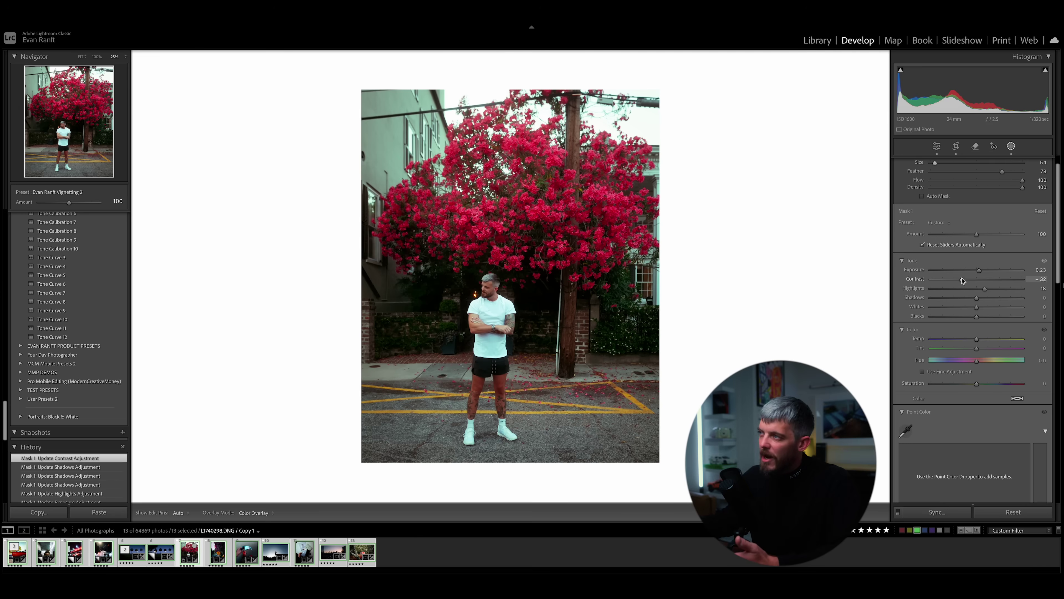
pyautogui.hotkey('shift', 'w')
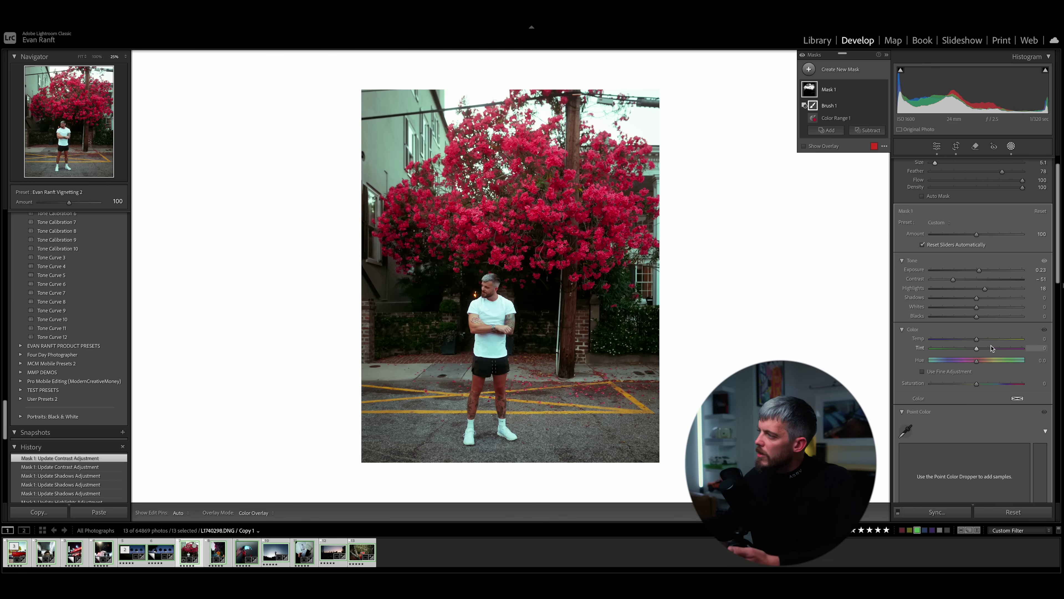
pyautogui.moveTo(980, 365); pyautogui.dragTo(976, 386)
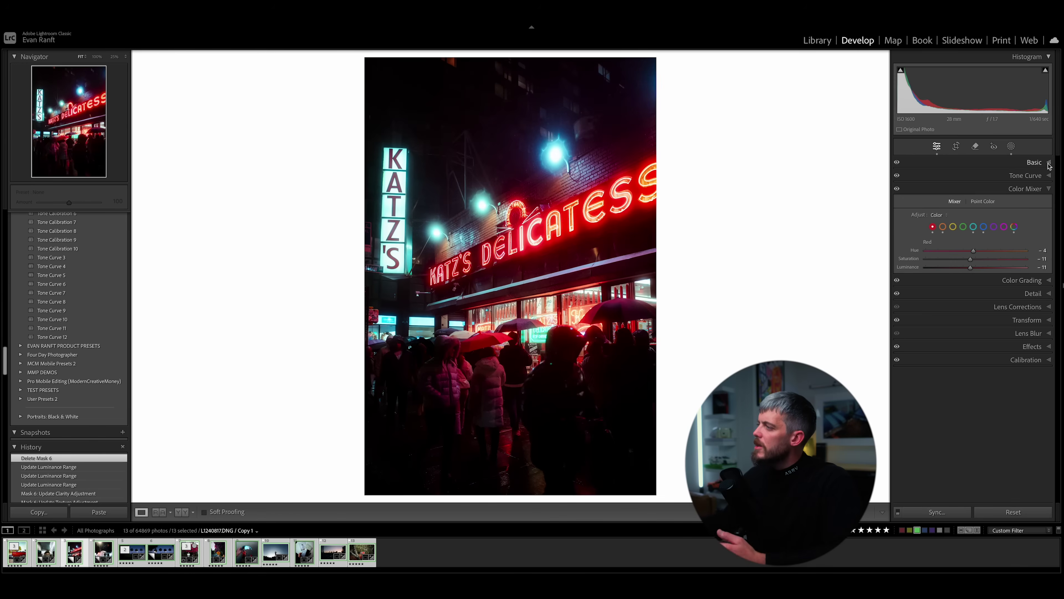
# - Examine the Basic adjustments of the neon delicatessen photo and its options for editing in Adobe Photoshop 2023
pyautogui.click(1048, 164)
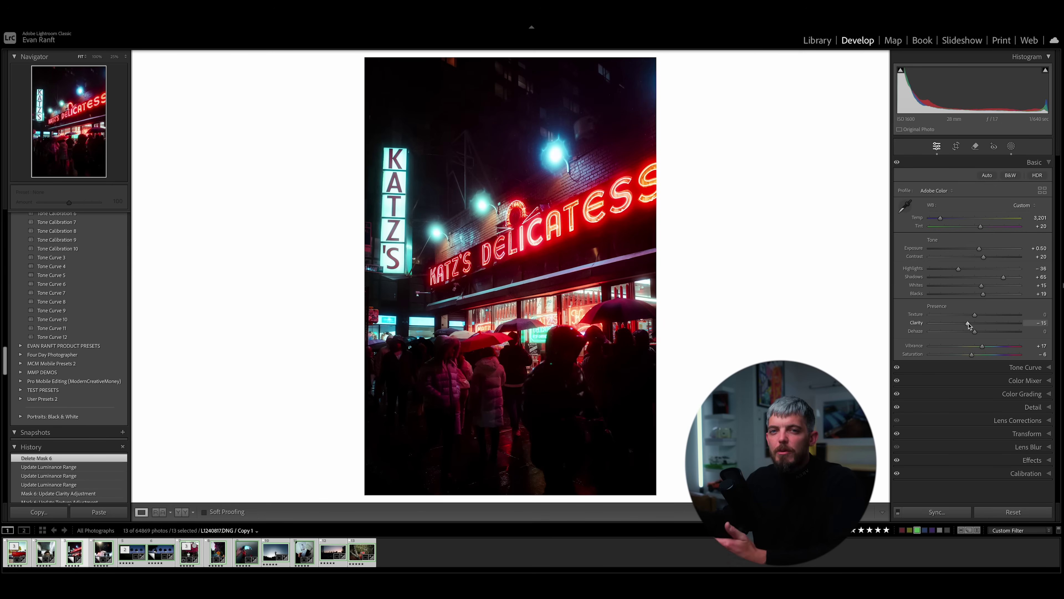
pyautogui.rightClick(571, 243)
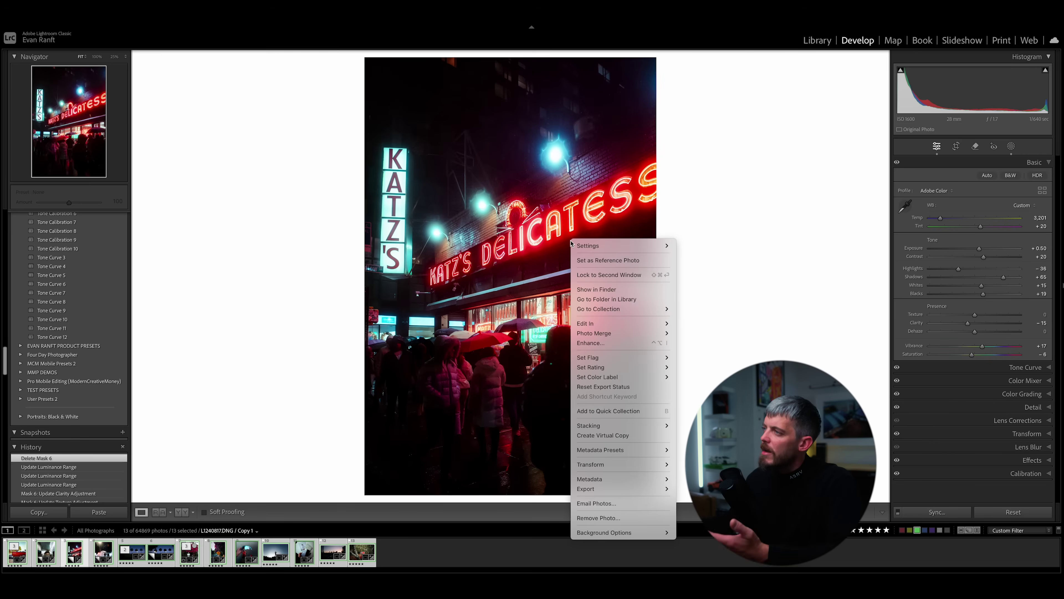
pyautogui.moveTo(621, 328)
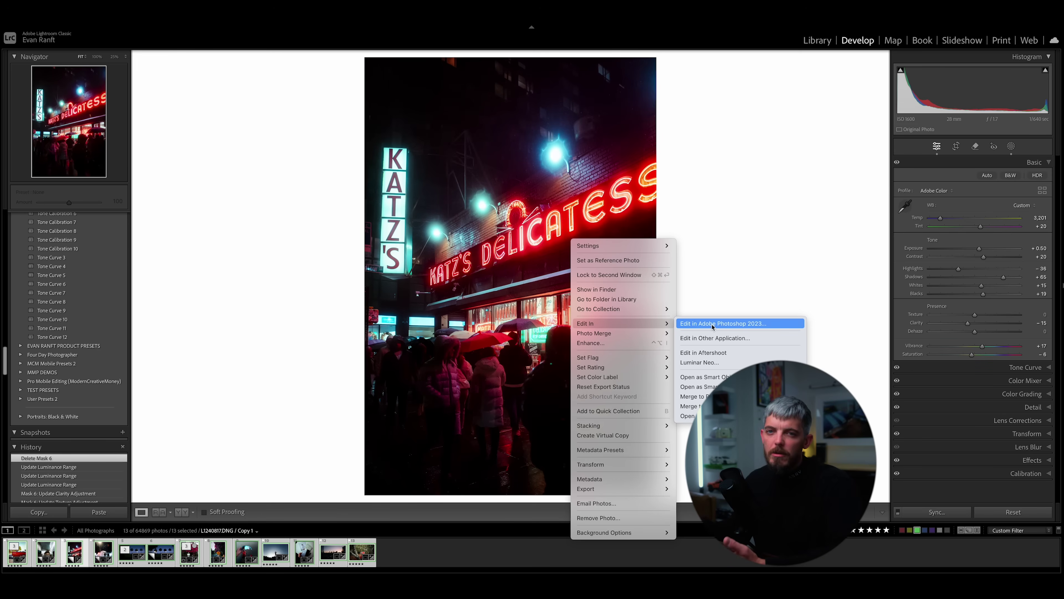
pyautogui.click(714, 288)
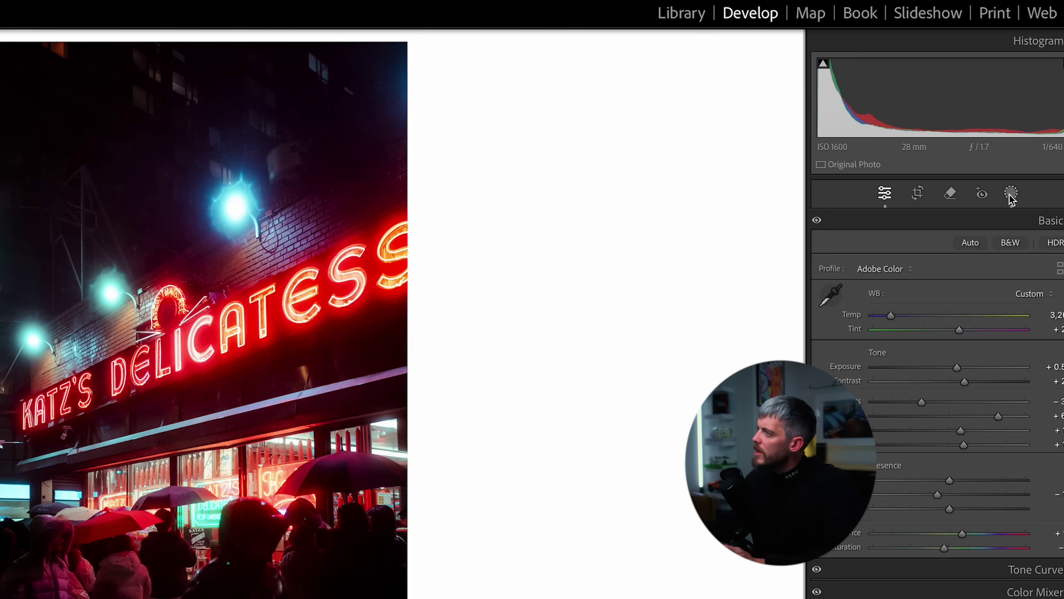
# - Create a luminance range mask by sampling the neon delicatessen sign and fine-tune its lower limit
pyautogui.click(1011, 145)
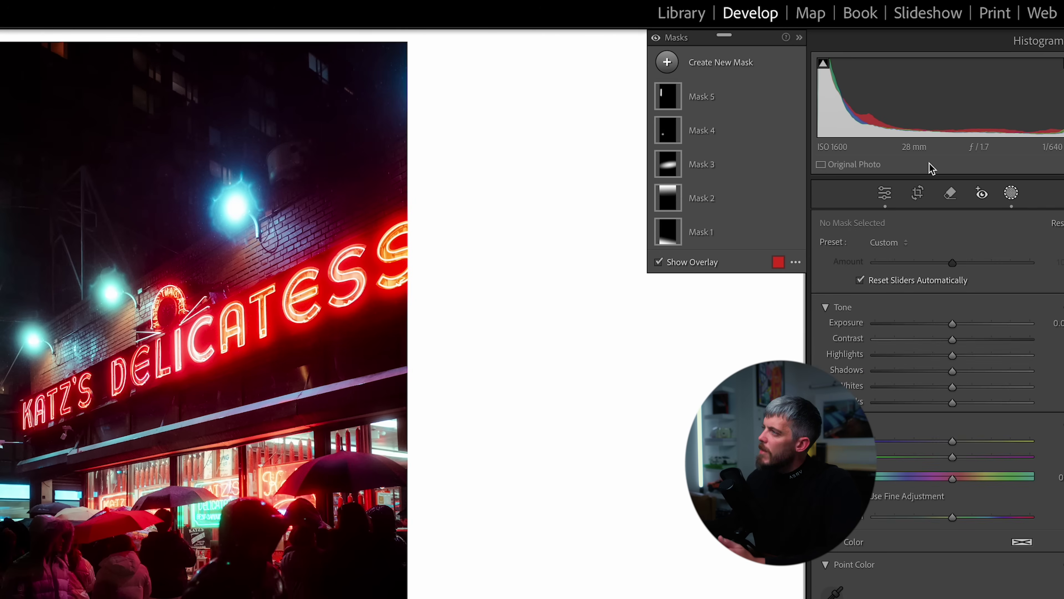
pyautogui.click(668, 61)
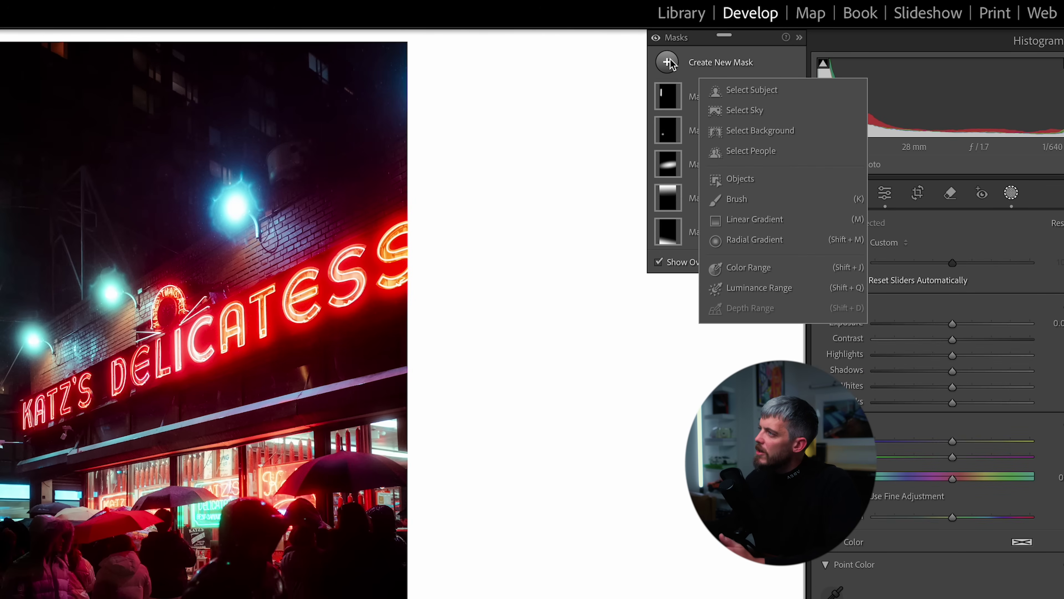
pyautogui.click(769, 287)
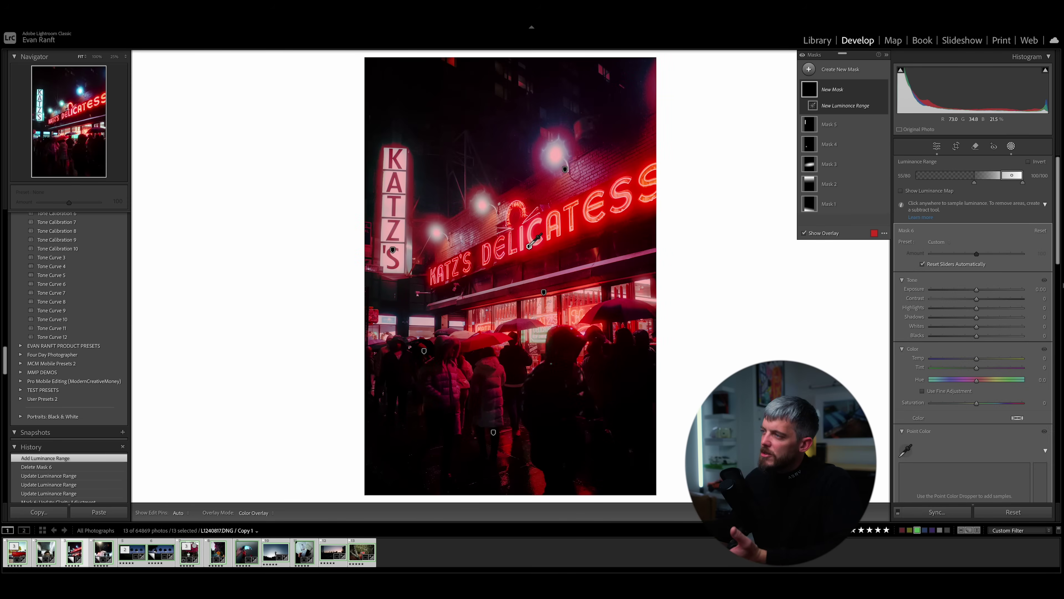
pyautogui.click(192, 362)
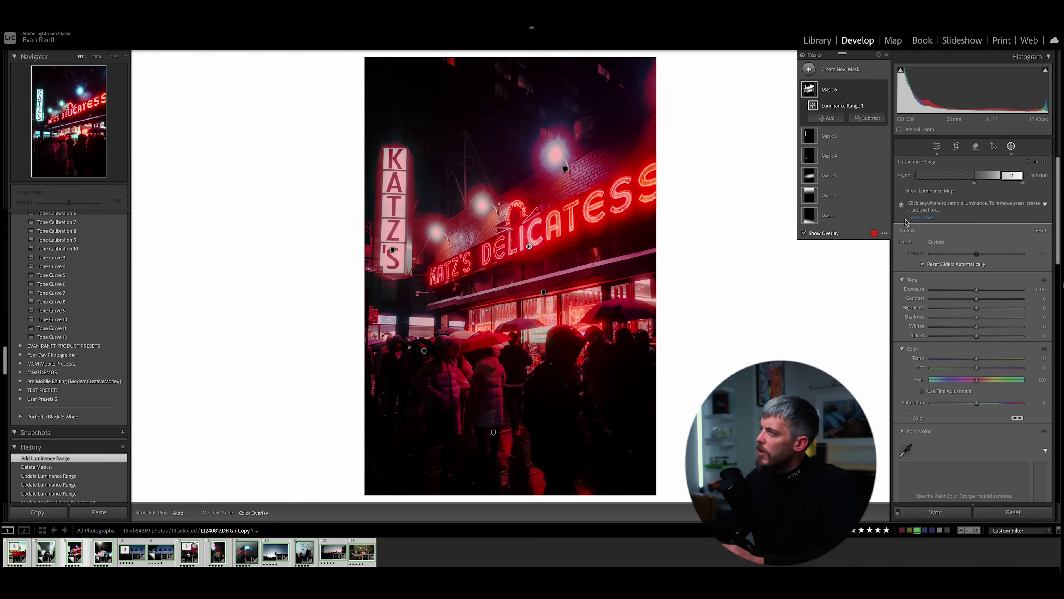
pyautogui.moveTo(974, 184)
pyautogui.mouseDown()
pyautogui.moveTo(962, 184)
pyautogui.moveTo(989, 186)
pyautogui.moveTo(975, 185)
pyautogui.mouseUp()
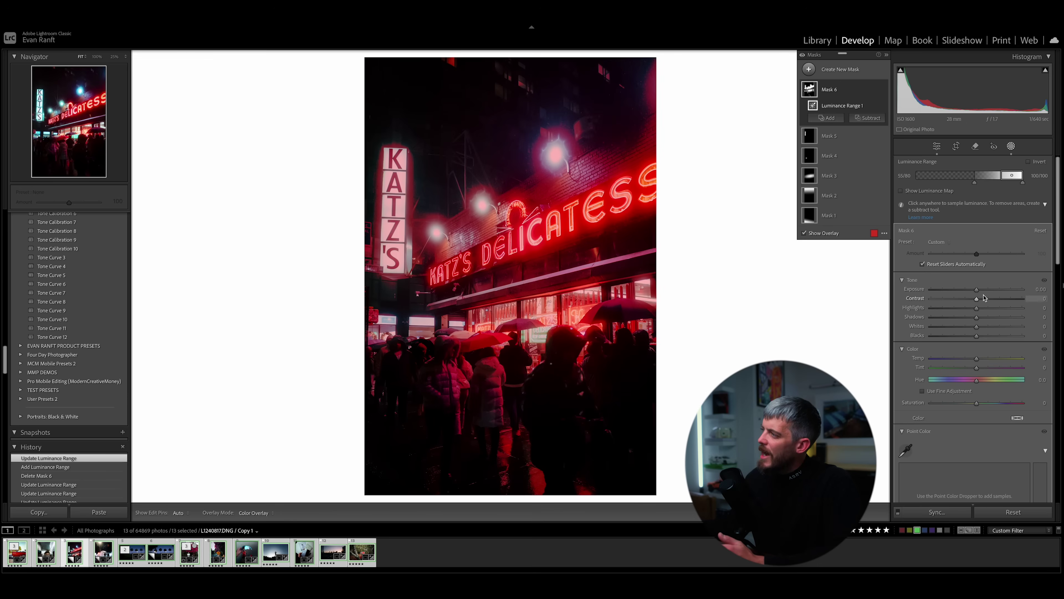
# - Try a higher exposure on the luminance range mask, raise the range's lower limit and reset the exposure to 0
pyautogui.moveTo(976, 290); pyautogui.dragTo(999, 290)
pyautogui.moveTo(973, 183); pyautogui.dragTo(979, 189)
pyautogui.doubleClick(999, 289)
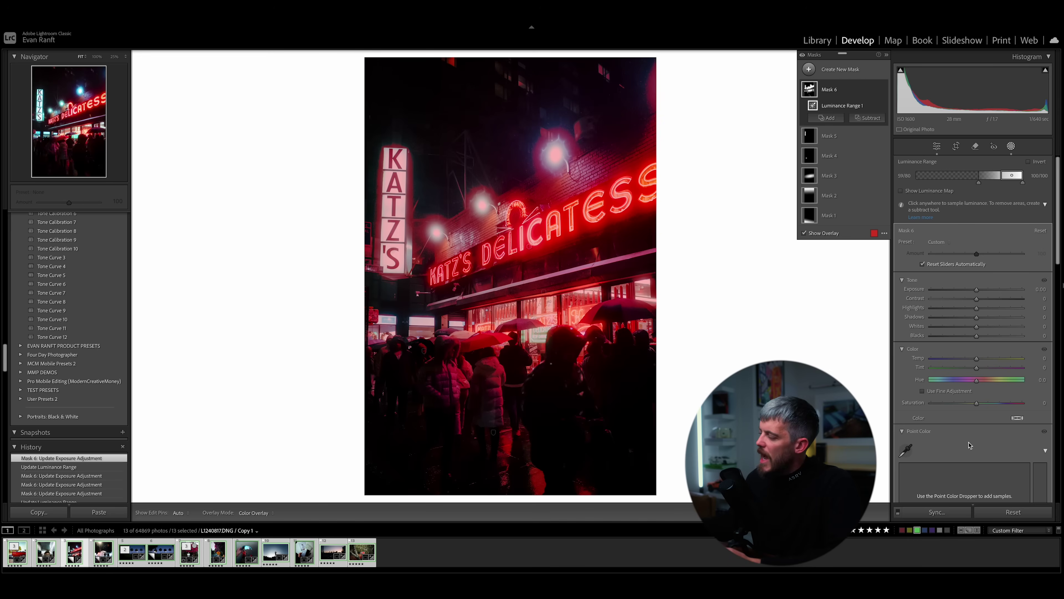
# - Reduce the clarity of the luminance range mask on the neon delicatessen photo
pyautogui.scroll(-10, 981, 413)
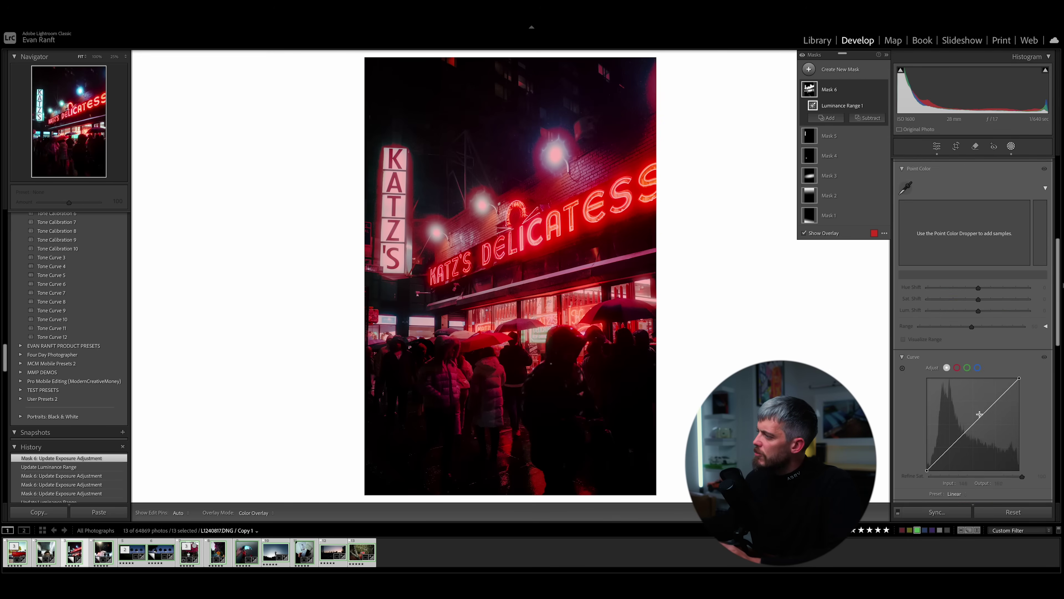
pyautogui.scroll(-5, 979, 413)
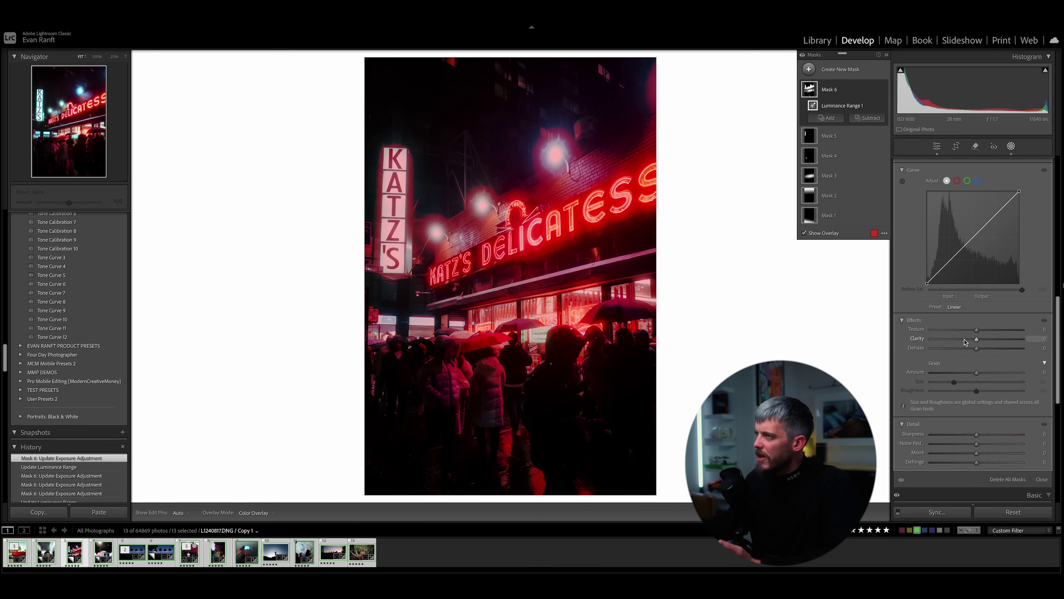
pyautogui.moveTo(963, 341)
pyautogui.mouseDown()
pyautogui.moveTo(974, 341)
pyautogui.moveTo(950, 341)
pyautogui.mouseUp()
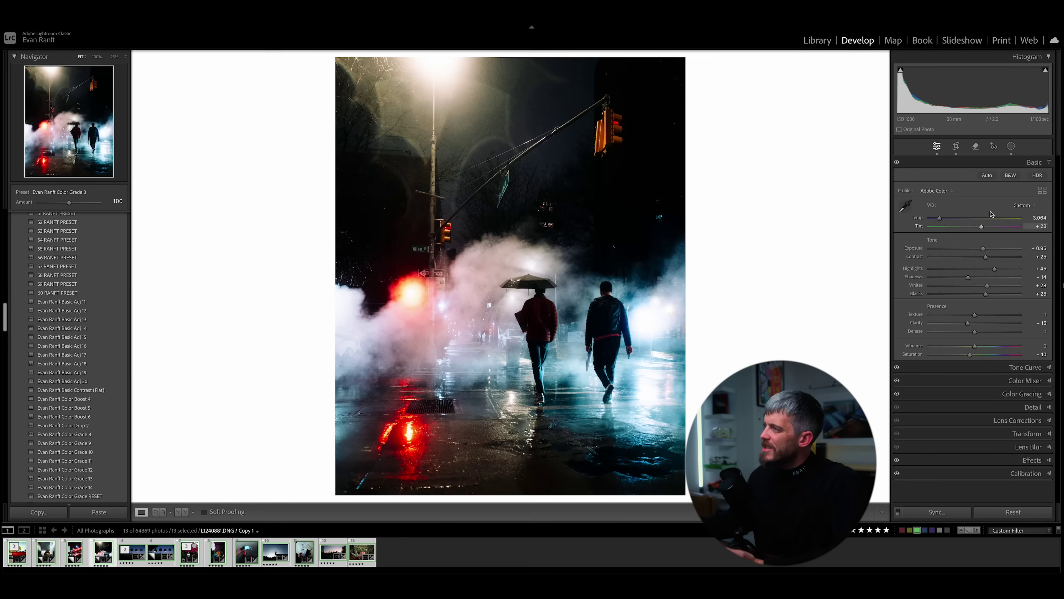
# - On the steamy street photo, add a wide radial gradient mask around the two walking figures and set its exposure to 0.92
pyautogui.click(1011, 146)
pyautogui.click(808, 69)
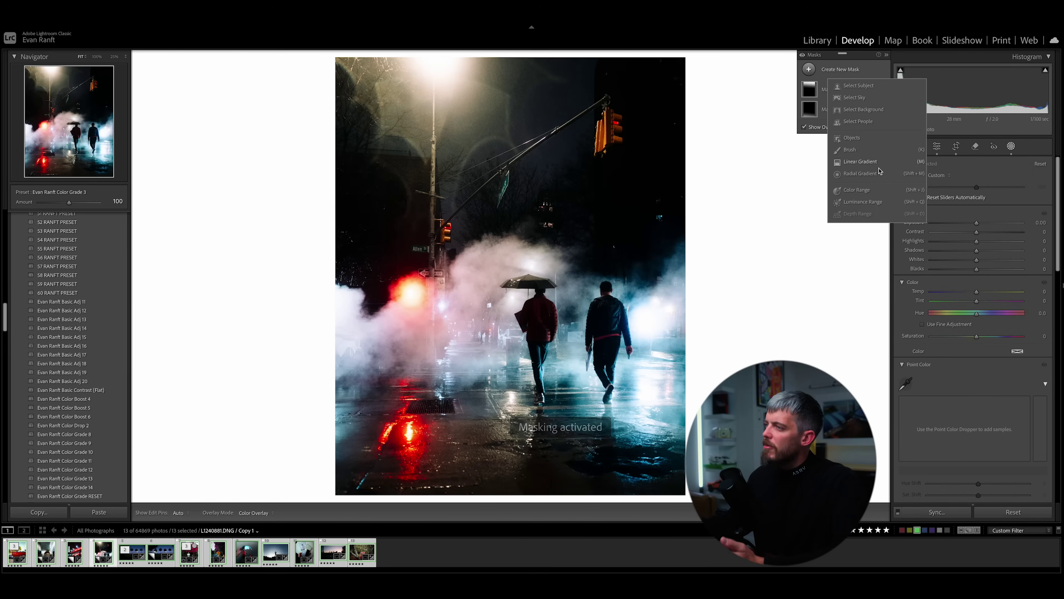
pyautogui.click(860, 173)
pyautogui.moveTo(399, 310); pyautogui.dragTo(609, 426)
pyautogui.moveTo(444, 282); pyautogui.dragTo(553, 317)
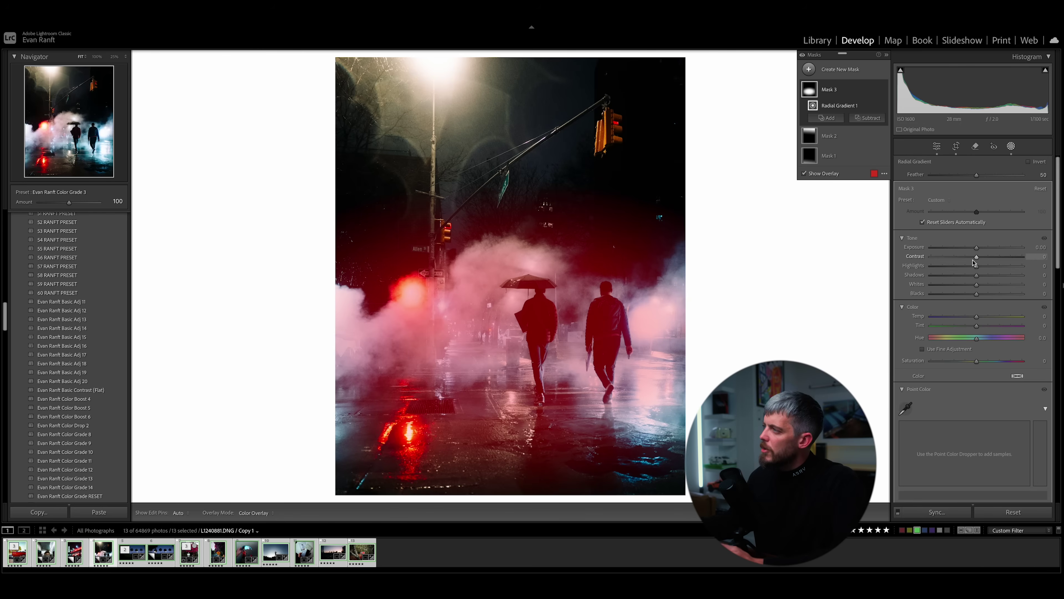
pyautogui.moveTo(977, 250); pyautogui.dragTo(987, 254)
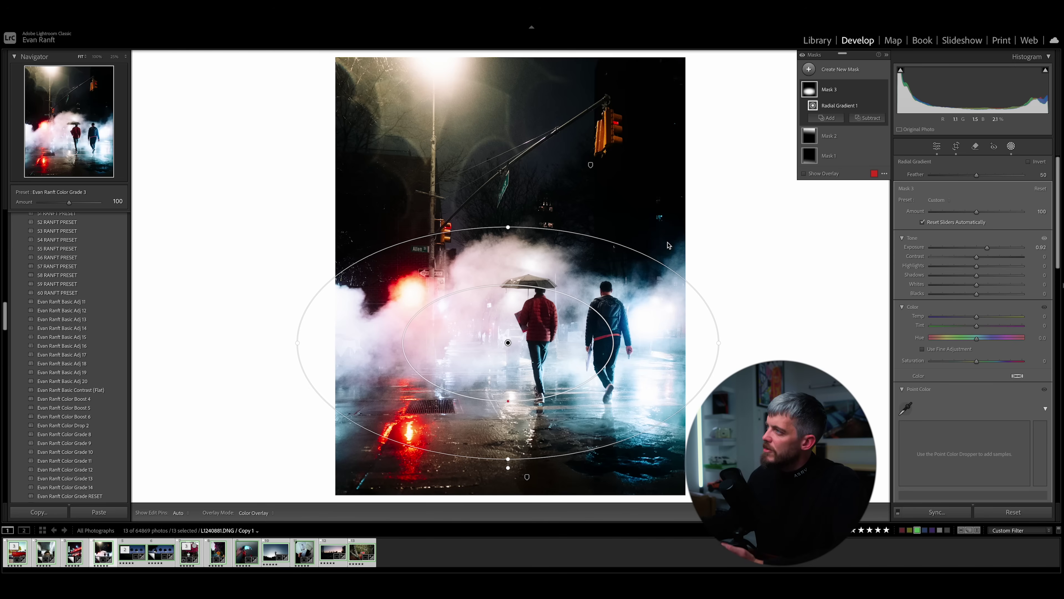
# - Subtract both walking figures from the radial gradient mask using a separate object selection for each
pyautogui.click(865, 119)
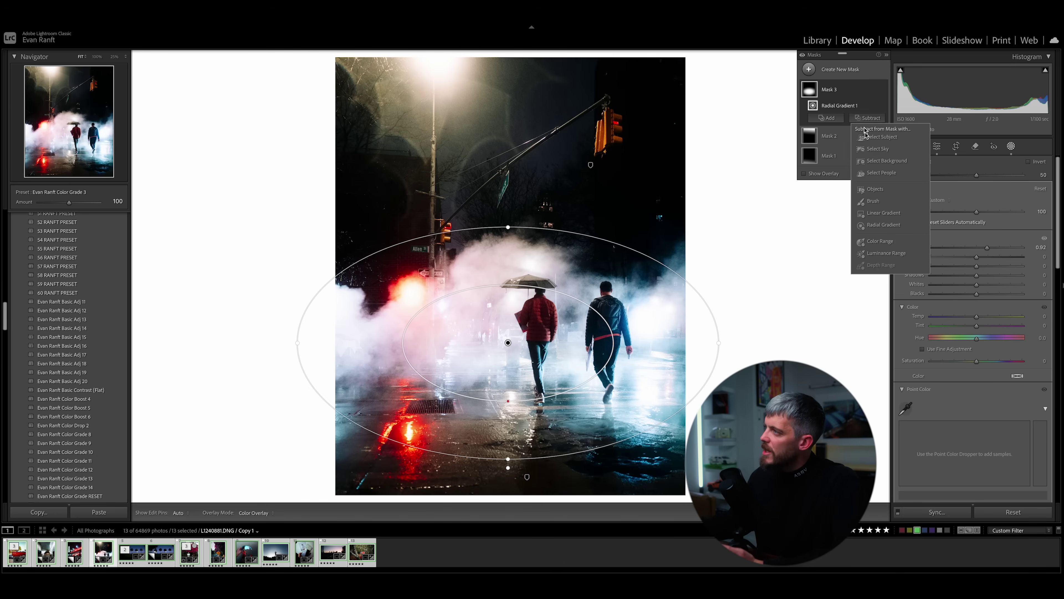
pyautogui.click(869, 189)
pyautogui.moveTo(518, 281)
pyautogui.mouseDown()
pyautogui.moveTo(538, 332)
pyautogui.moveTo(537, 390)
pyautogui.mouseUp()
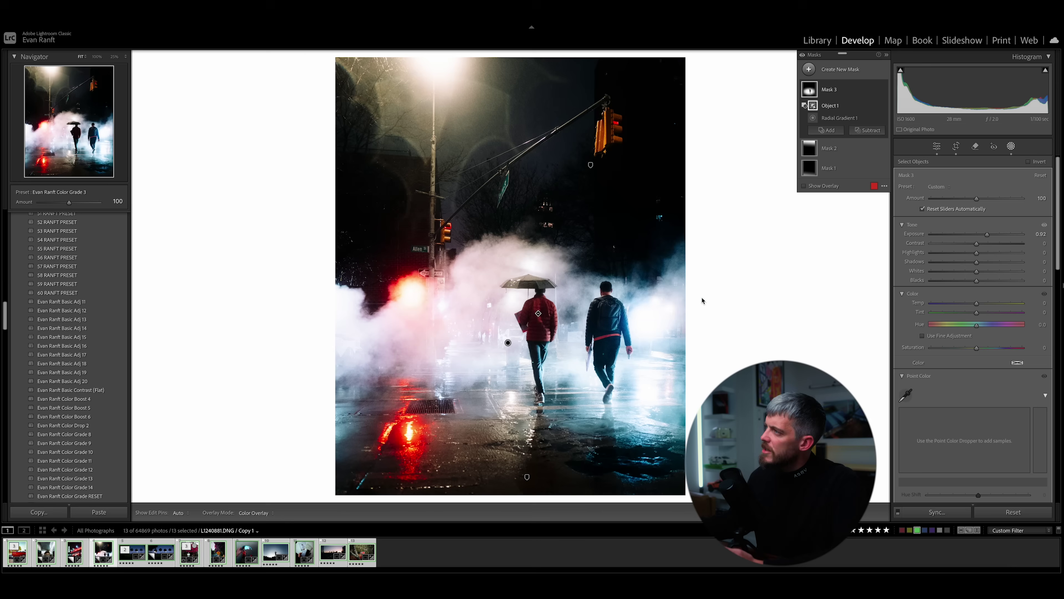
pyautogui.click(867, 130)
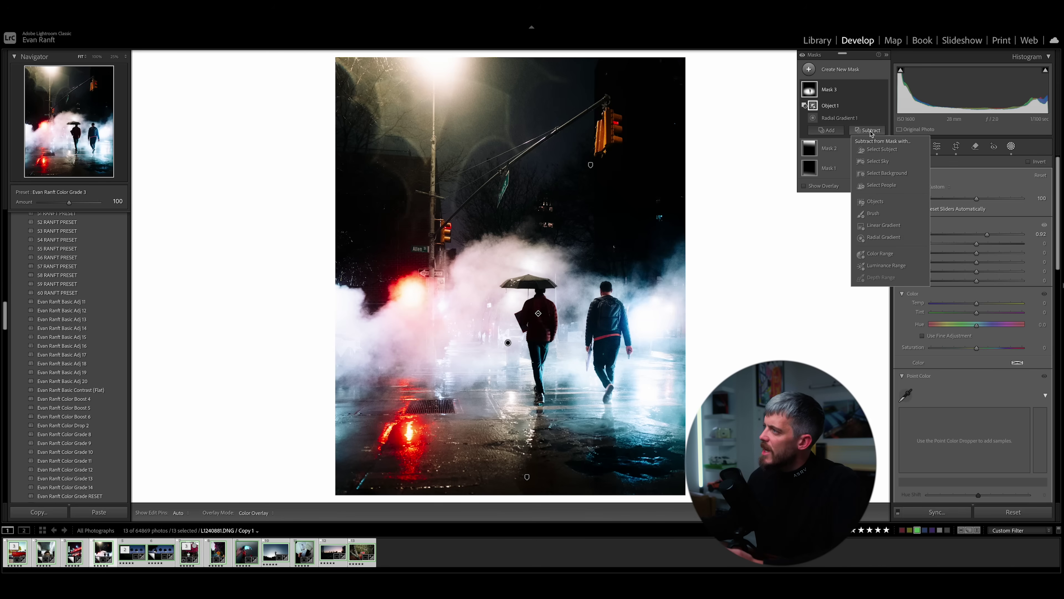
pyautogui.click(872, 200)
pyautogui.moveTo(610, 294)
pyautogui.mouseDown()
pyautogui.moveTo(616, 348)
pyautogui.moveTo(600, 324)
pyautogui.moveTo(604, 392)
pyautogui.mouseUp()
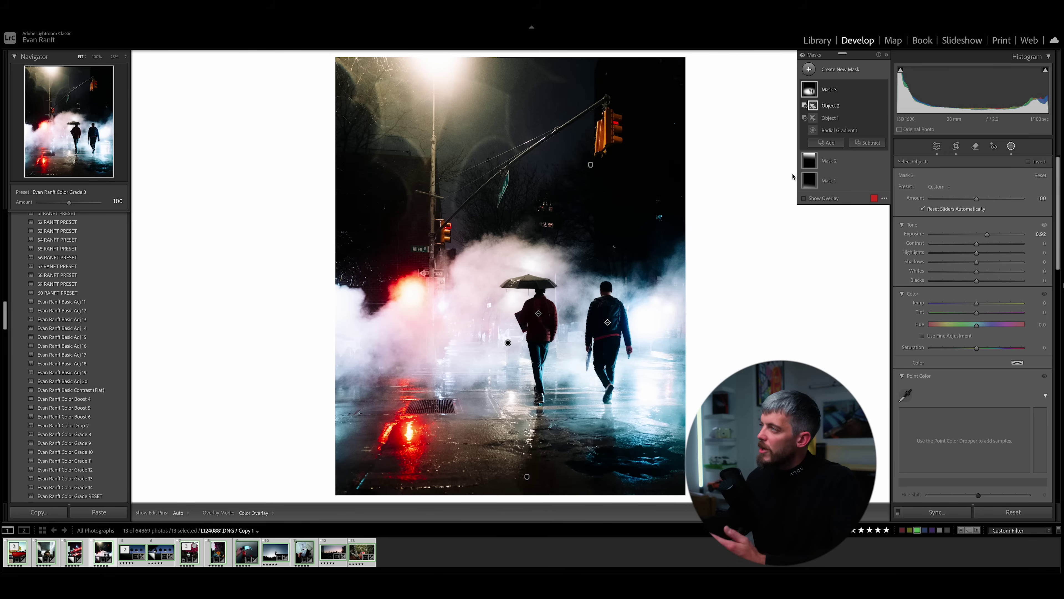
# - Create a new object mask by brushing over the open umbrella
pyautogui.click(809, 70)
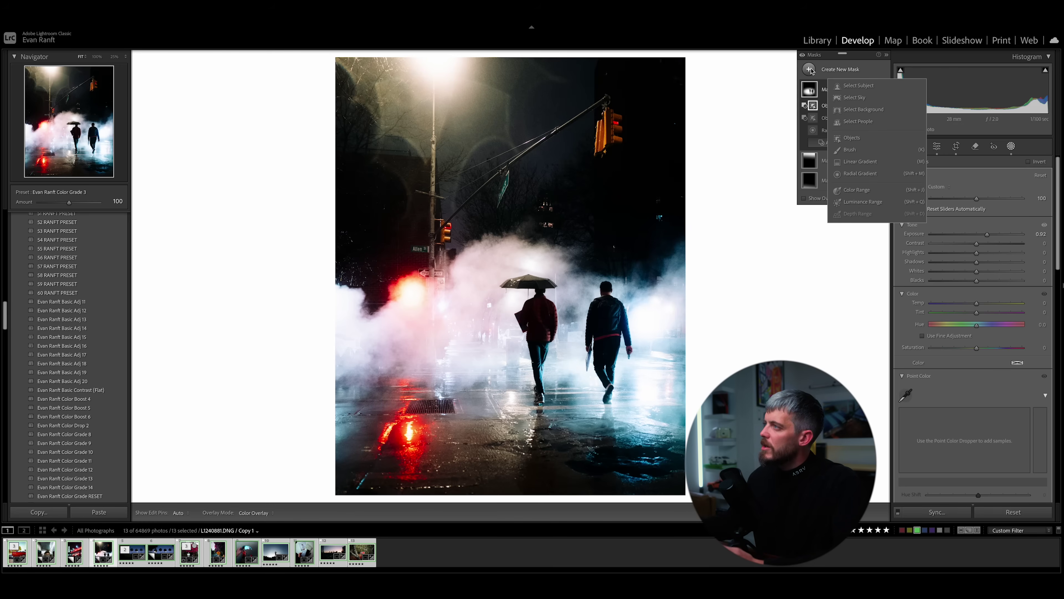
pyautogui.click(858, 143)
pyautogui.moveTo(950, 191); pyautogui.dragTo(939, 193)
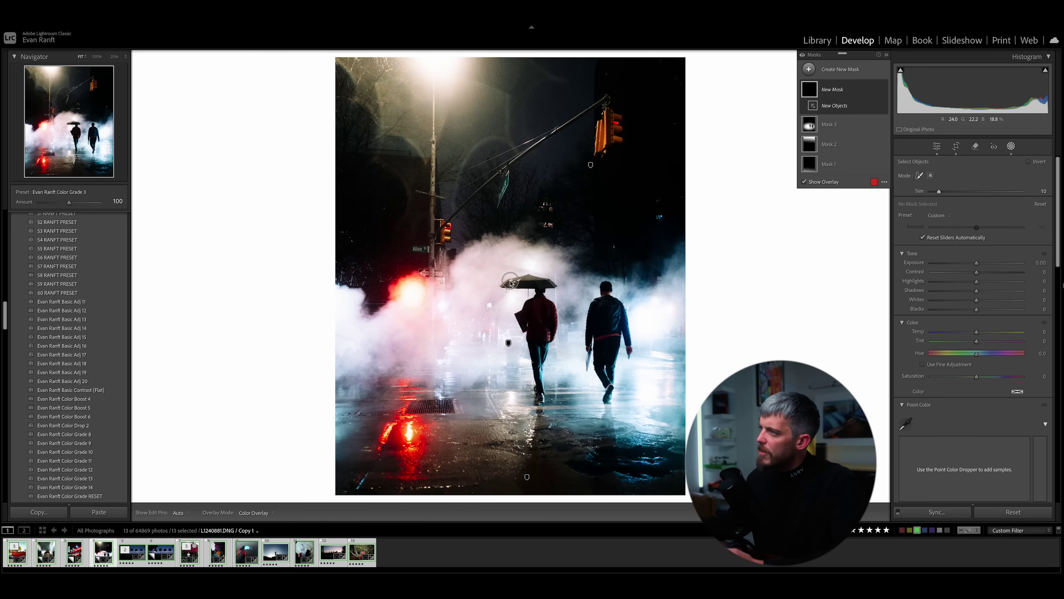
pyautogui.moveTo(510, 282); pyautogui.dragTo(524, 280)
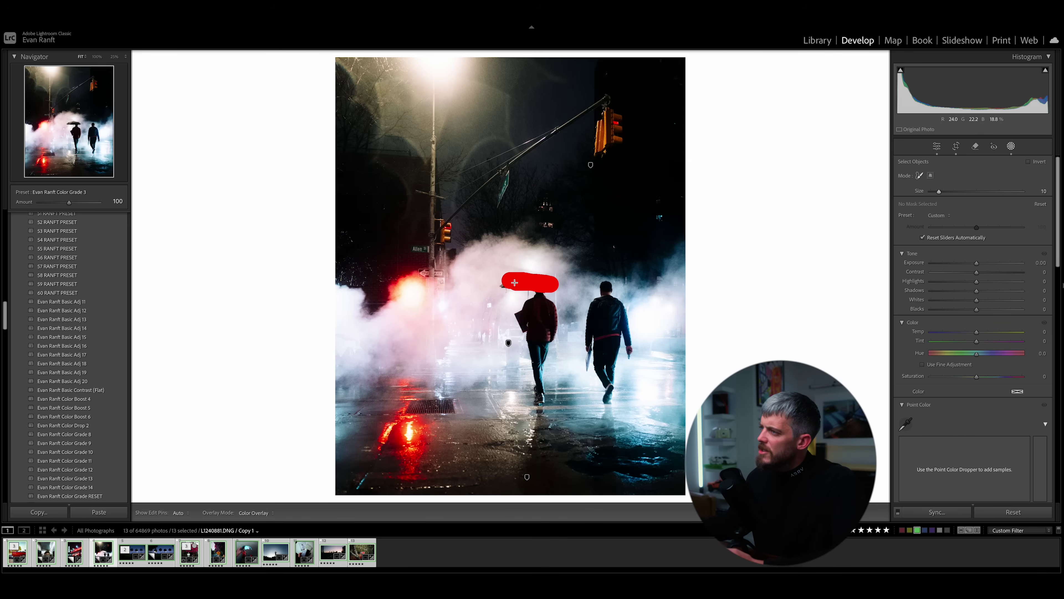
pyautogui.moveTo(507, 282); pyautogui.dragTo(503, 282)
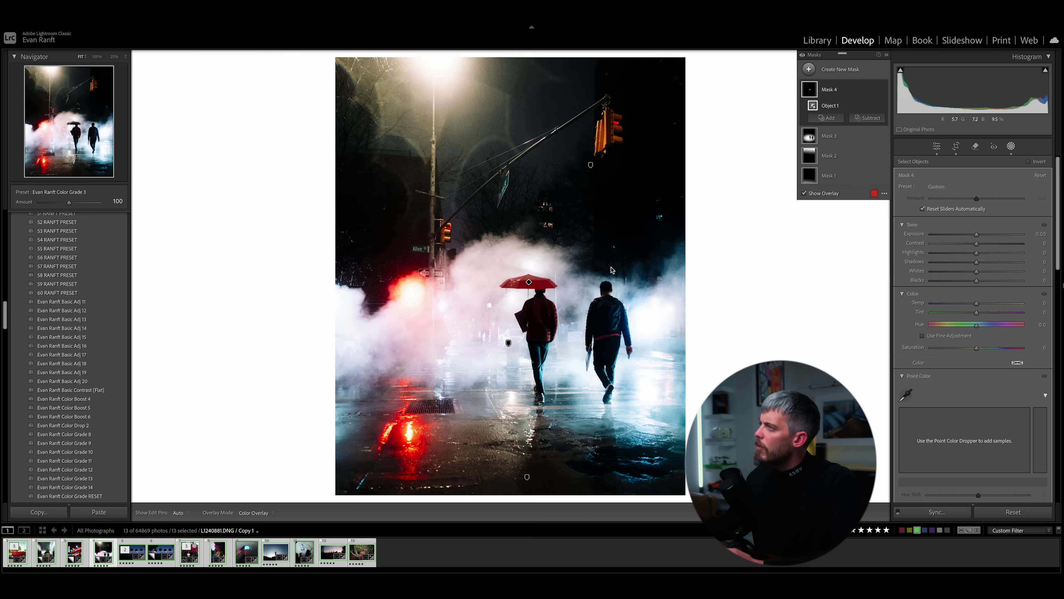
# - Intersect the umbrella mask with a sideways linear gradient across the umbrella and lower its exposure to about -1.6
pyautogui.click(875, 106)
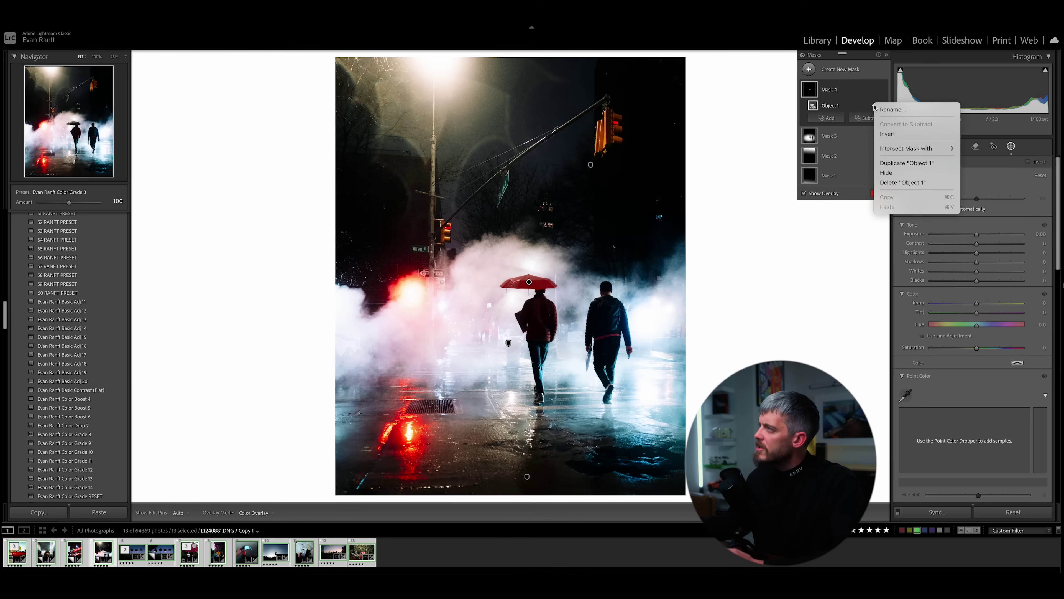
pyautogui.moveTo(938, 148)
pyautogui.click(984, 212)
pyautogui.moveTo(563, 289); pyautogui.dragTo(507, 286)
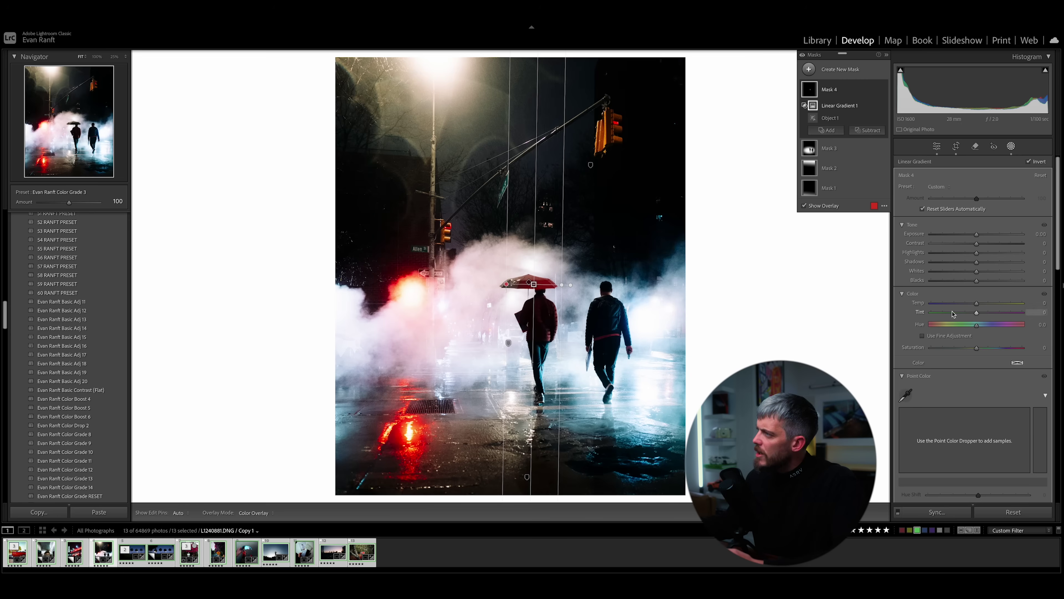
pyautogui.moveTo(976, 235); pyautogui.dragTo(973, 237)
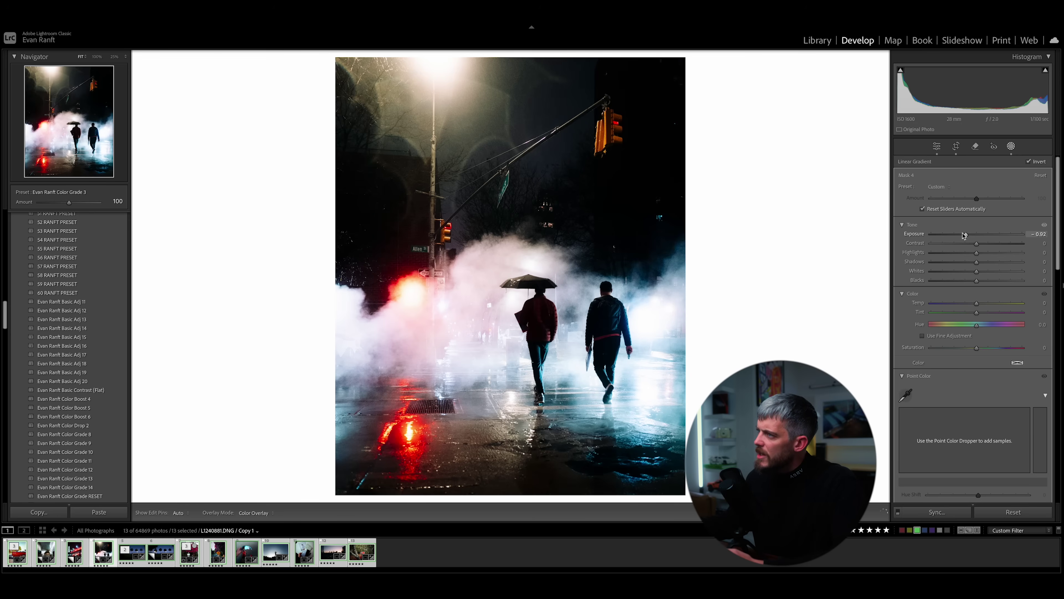
pyautogui.moveTo(959, 233); pyautogui.dragTo(957, 233)
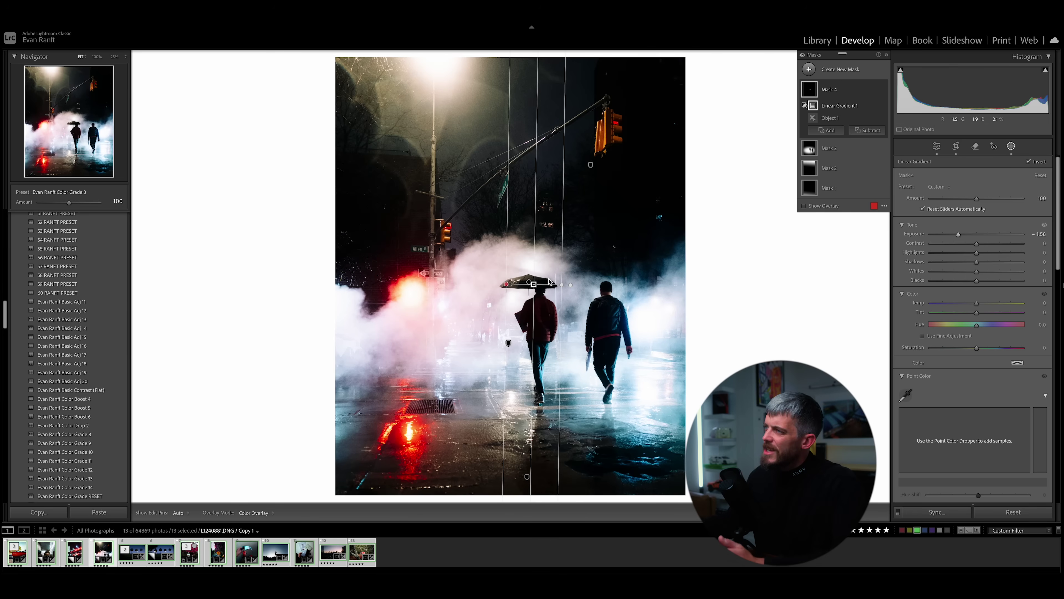
pyautogui.moveTo(505, 286); pyautogui.dragTo(510, 285)
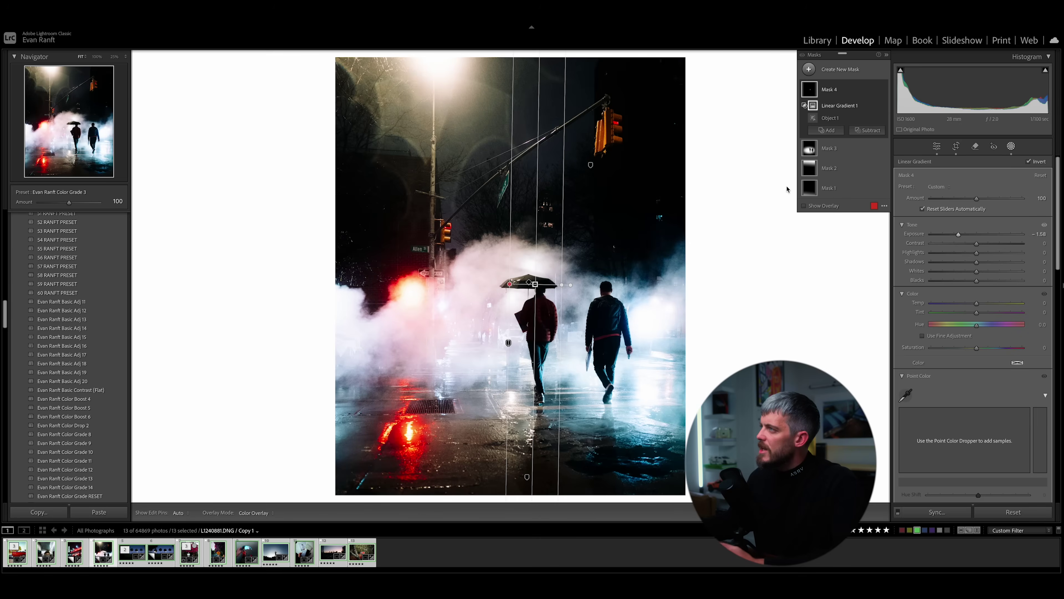
# - Create a luminance range mask sampled from the bright steam beside the figures and extend its lower limit to about 58
pyautogui.click(809, 70)
pyautogui.click(861, 202)
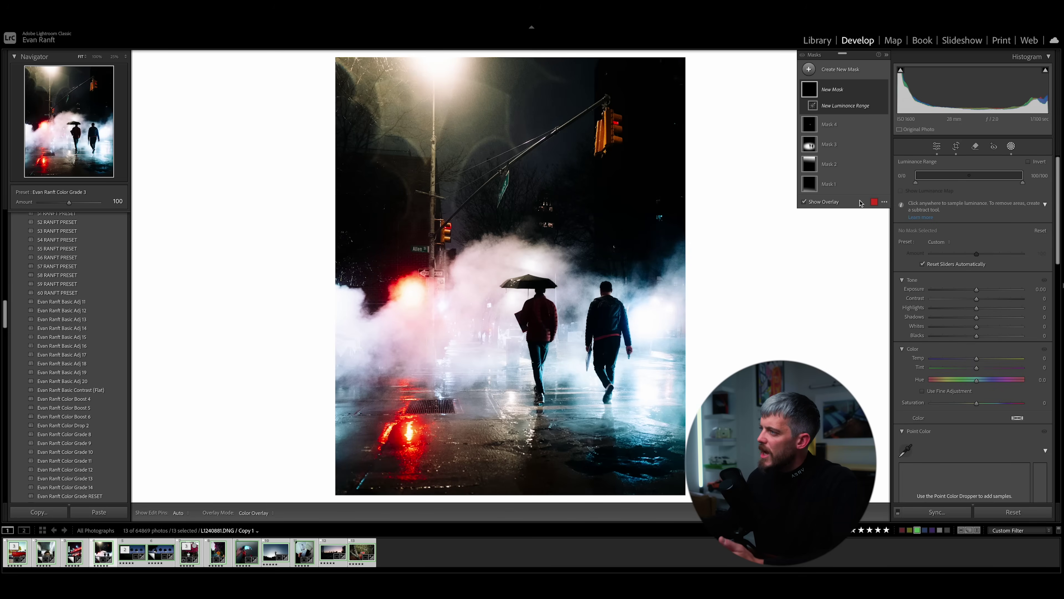
pyautogui.click(655, 328)
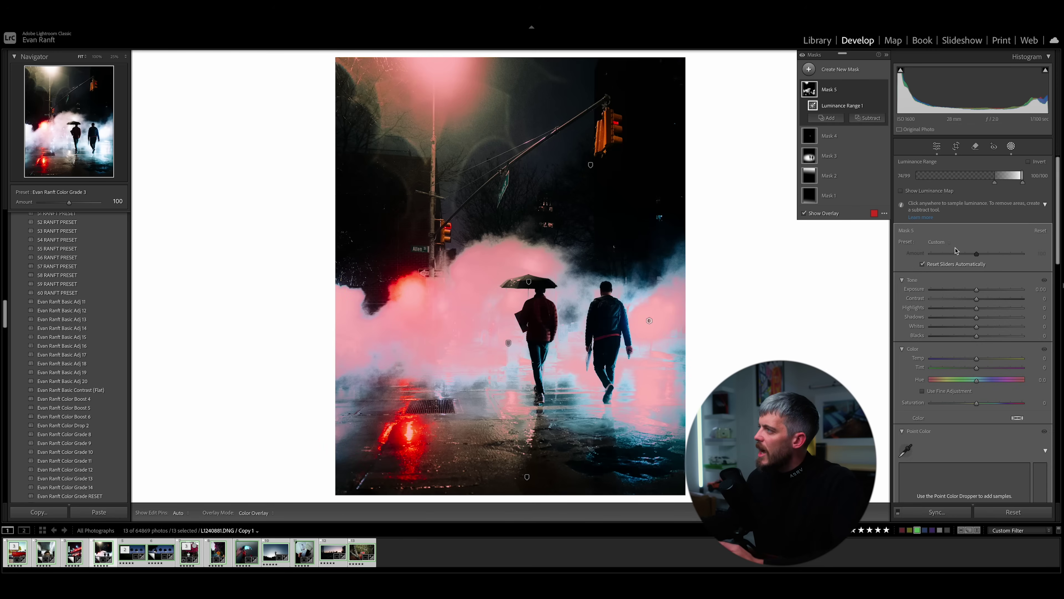
pyautogui.moveTo(989, 184); pyautogui.dragTo(973, 180)
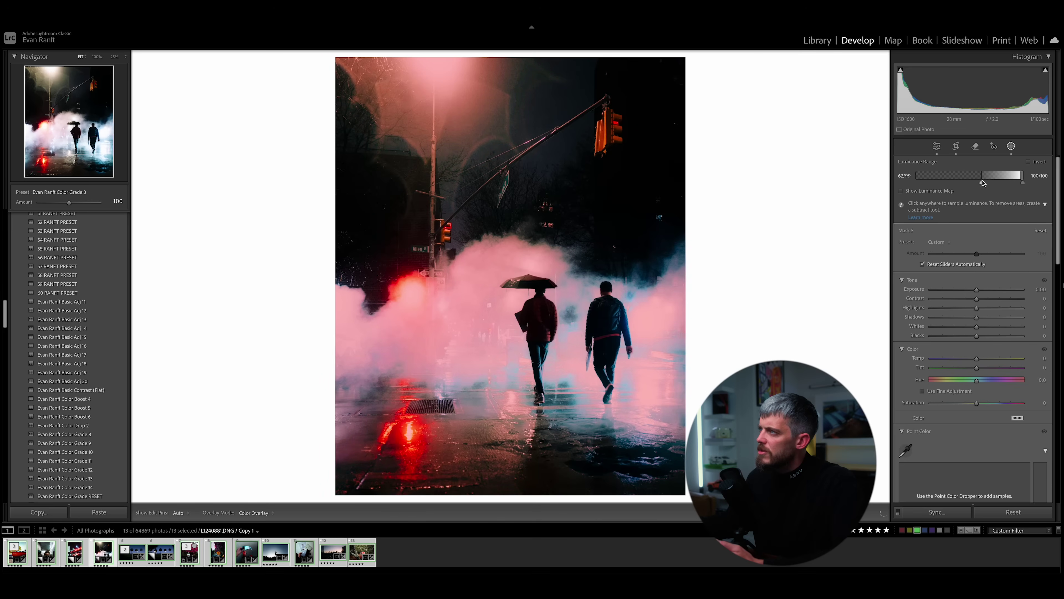
pyautogui.moveTo(978, 181); pyautogui.dragTo(979, 182)
# - Set the steam mask's texture to -20, clarity to about -91 and whites to 21, with exposure reset to 0
pyautogui.moveTo(977, 292); pyautogui.dragTo(1009, 291)
pyautogui.doubleClick(1009, 291)
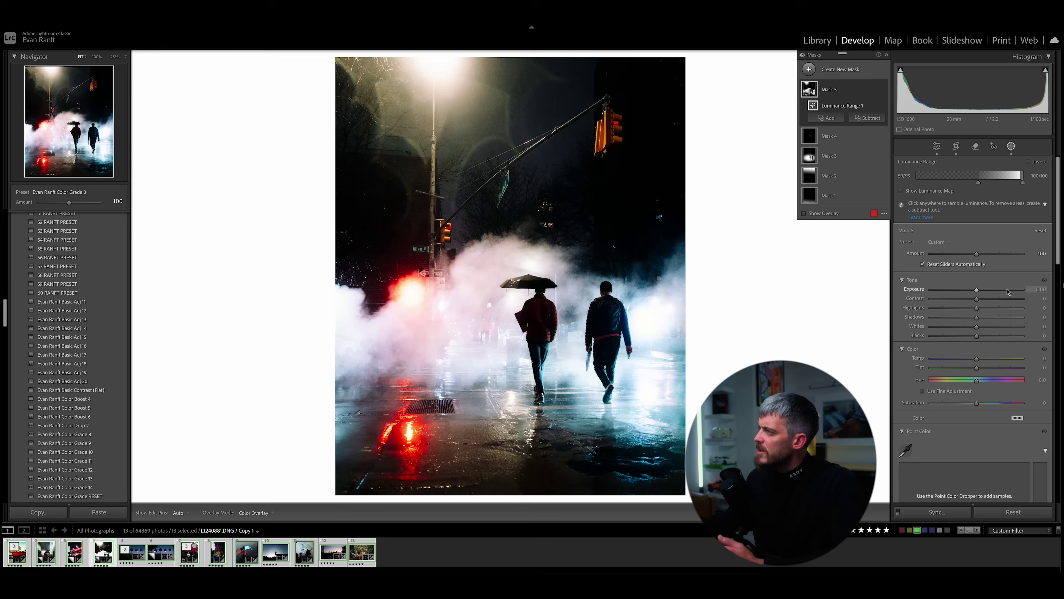
pyautogui.scroll(-10, 949, 340)
pyautogui.moveTo(949, 362); pyautogui.dragTo(934, 363)
pyautogui.click(967, 355)
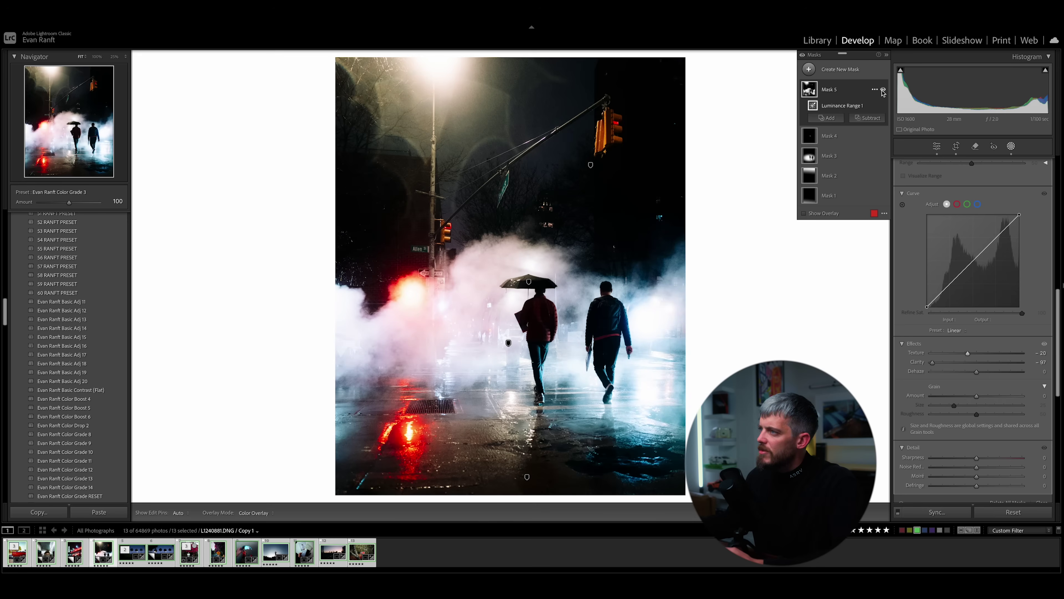
pyautogui.scroll(8, 988, 263)
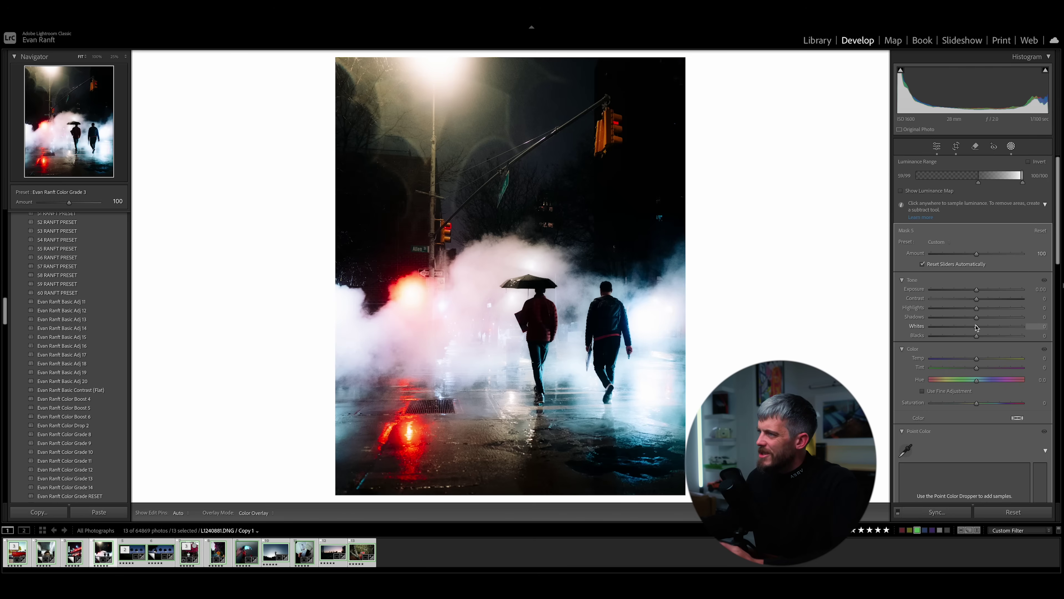
pyautogui.moveTo(984, 330); pyautogui.dragTo(984, 328)
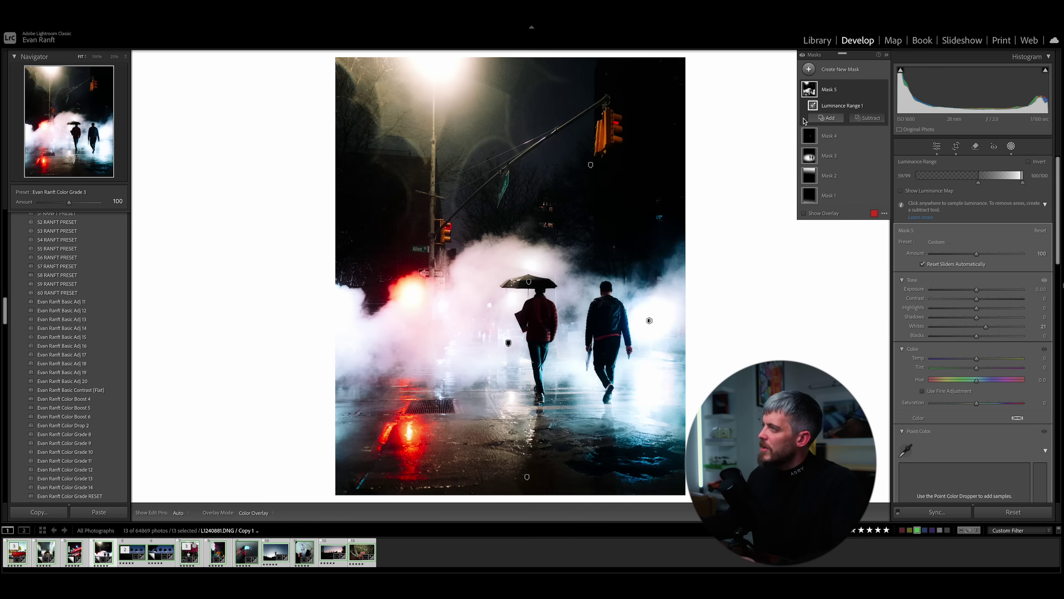
# - Create a color range mask sampled from the red light reflection on the street and set Refine to 36
pyautogui.click(809, 70)
pyautogui.click(857, 189)
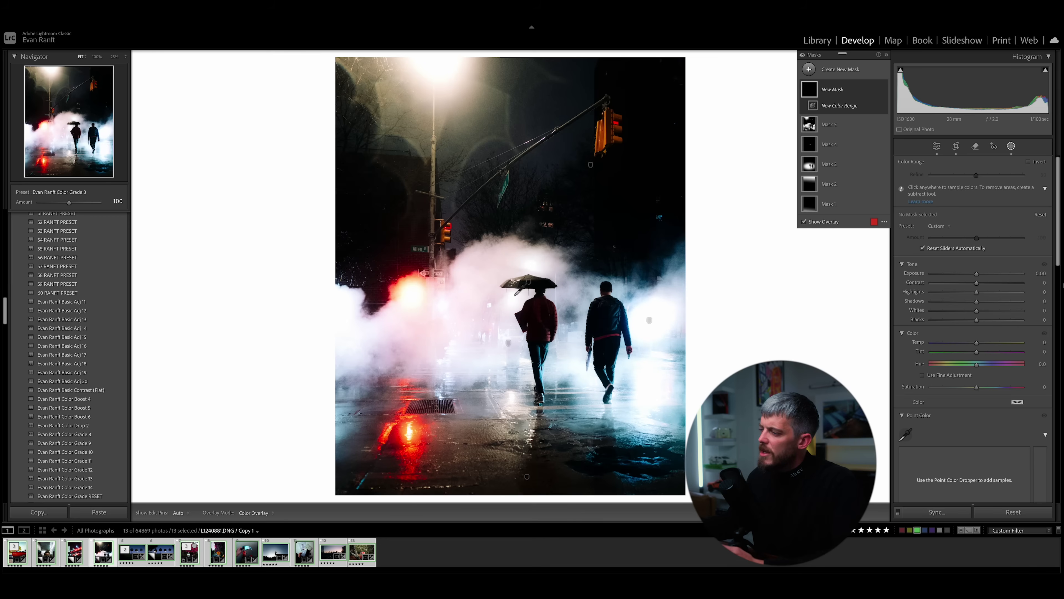
pyautogui.click(411, 434)
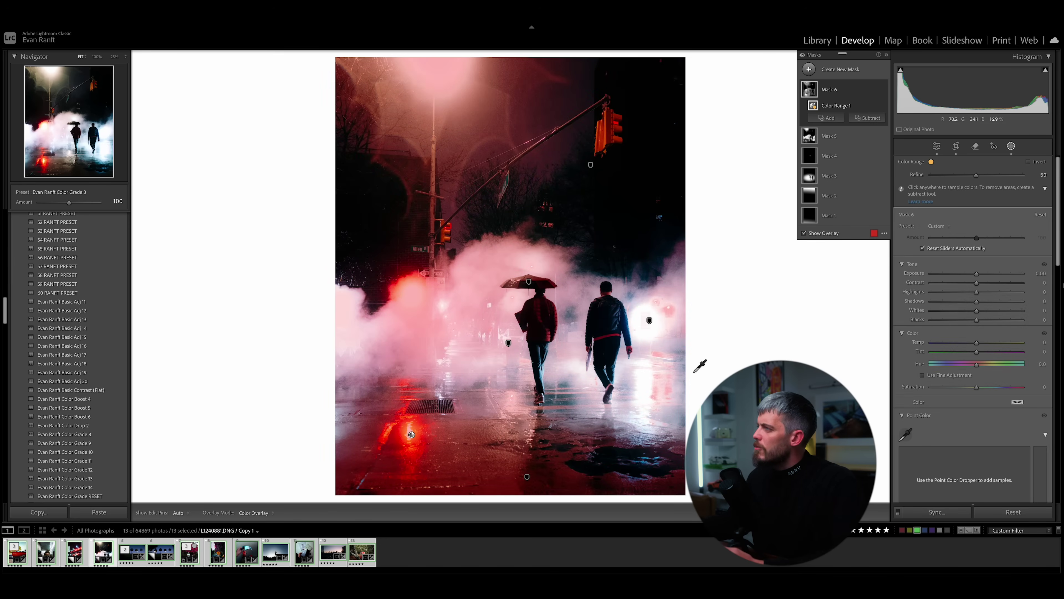
pyautogui.moveTo(976, 176); pyautogui.dragTo(963, 176)
# - Set the color range mask's temperature to -10, with exposure reset to 0
pyautogui.moveTo(977, 276); pyautogui.dragTo(984, 277)
pyautogui.doubleClick(984, 276)
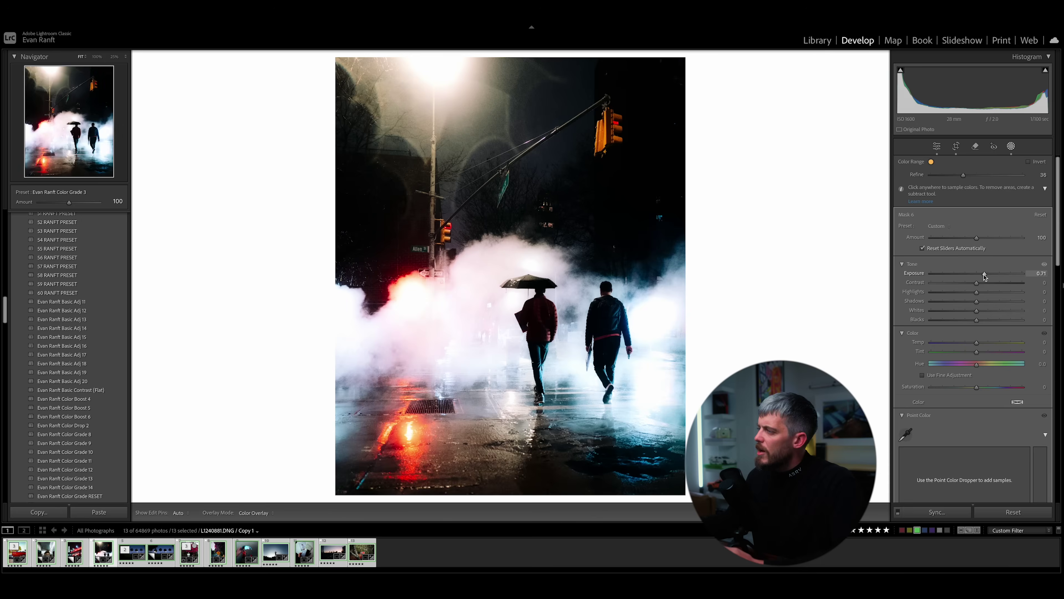
pyautogui.moveTo(977, 344); pyautogui.dragTo(970, 343)
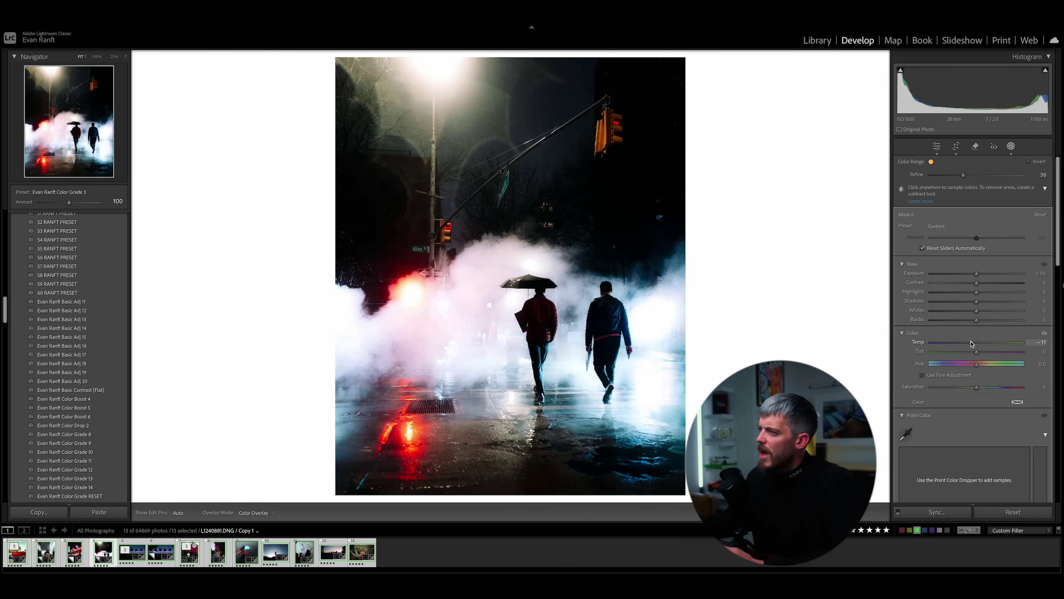
pyautogui.moveTo(972, 343); pyautogui.dragTo(973, 342)
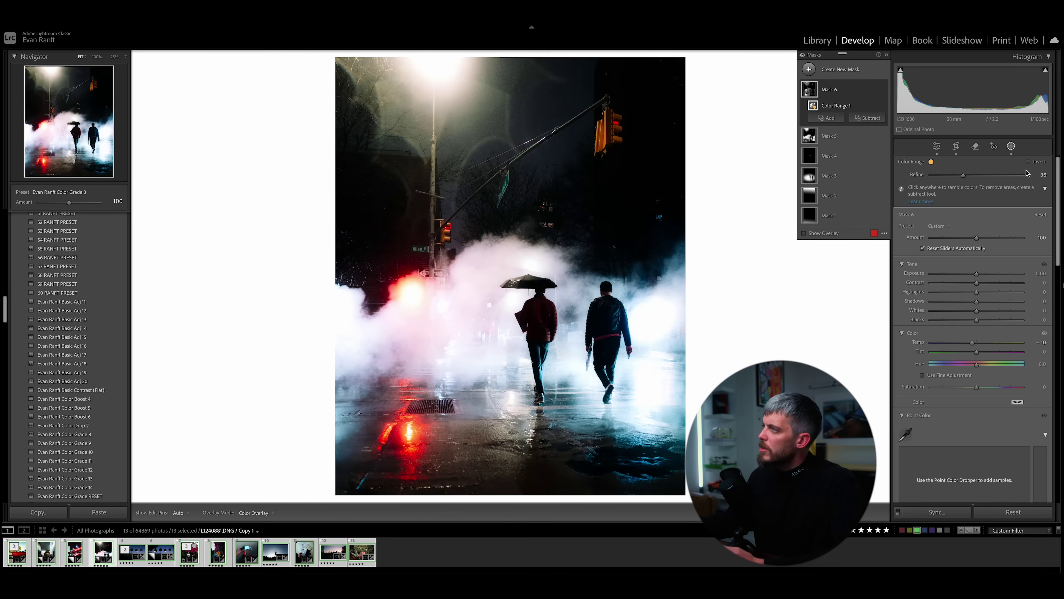
# - Begin a brush subtraction from the color range mask
pyautogui.click(868, 119)
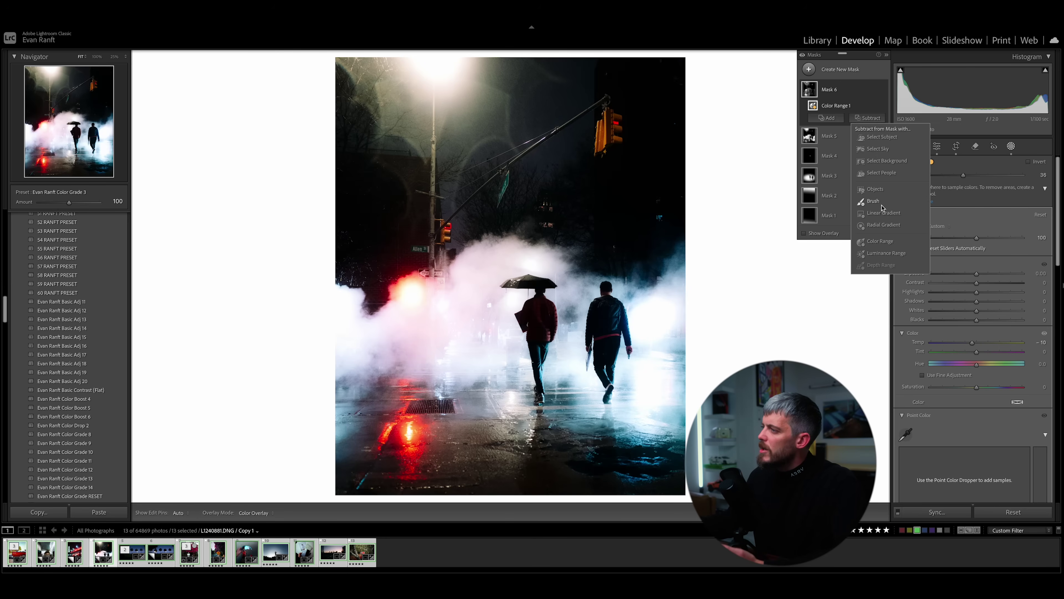
pyautogui.click(873, 201)
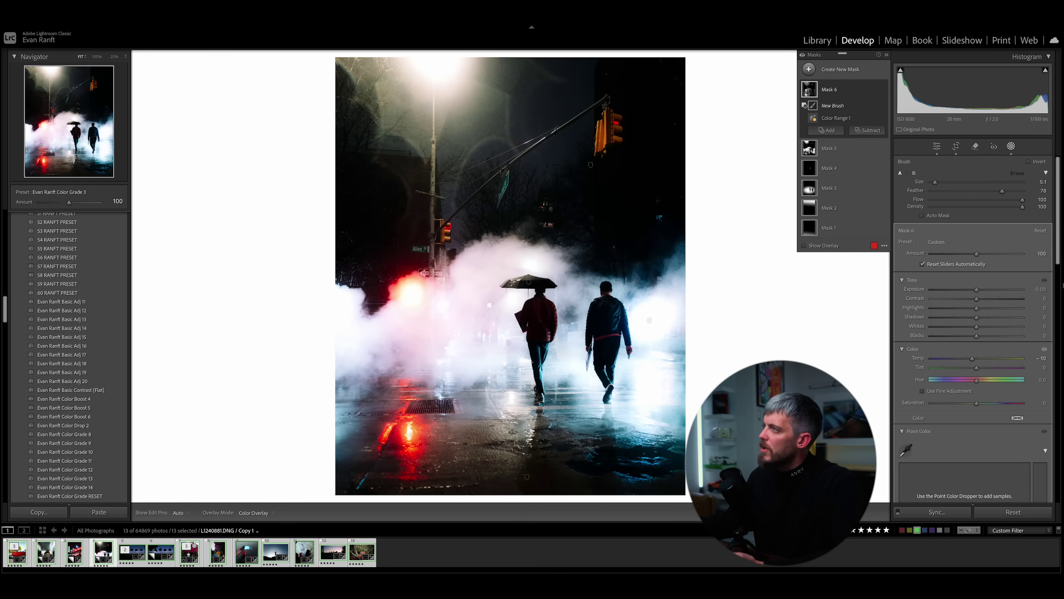